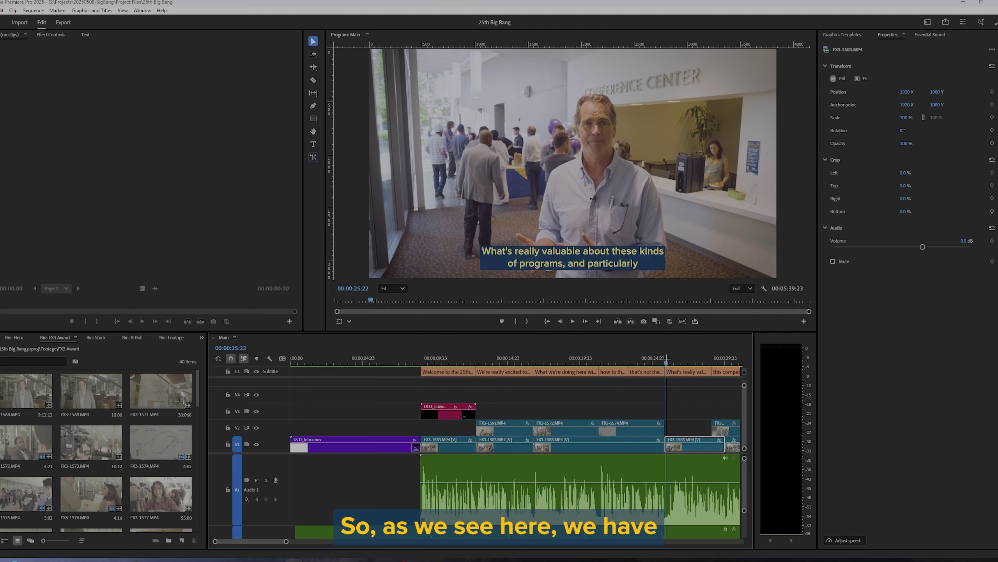
# Step: Review the opening interview by scrubbing through its captions and matching B-roll, from the contestants shot to the poster board shots
pyautogui.click(494, 358)
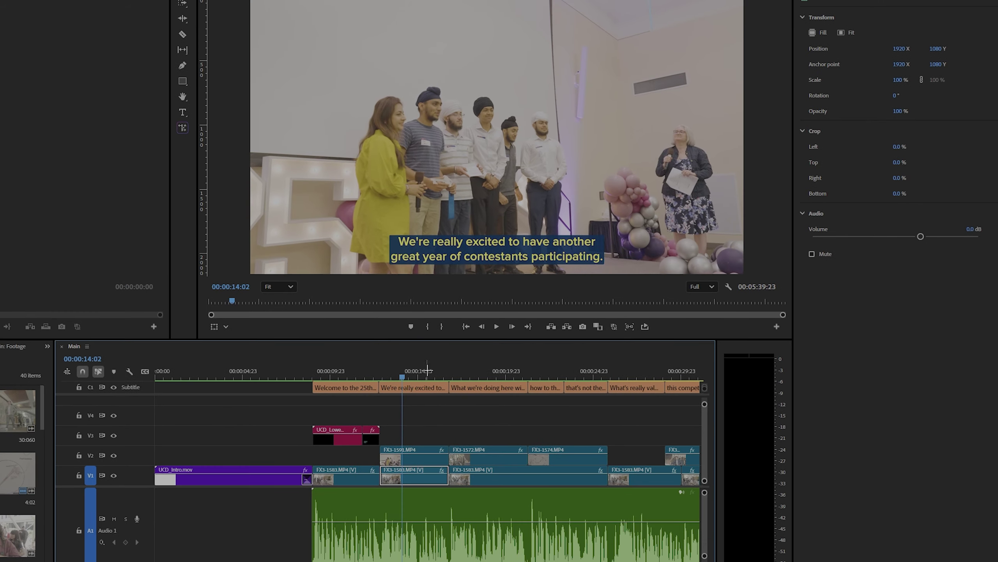
pyautogui.click(508, 398)
pyautogui.moveTo(409, 381); pyautogui.dragTo(475, 389)
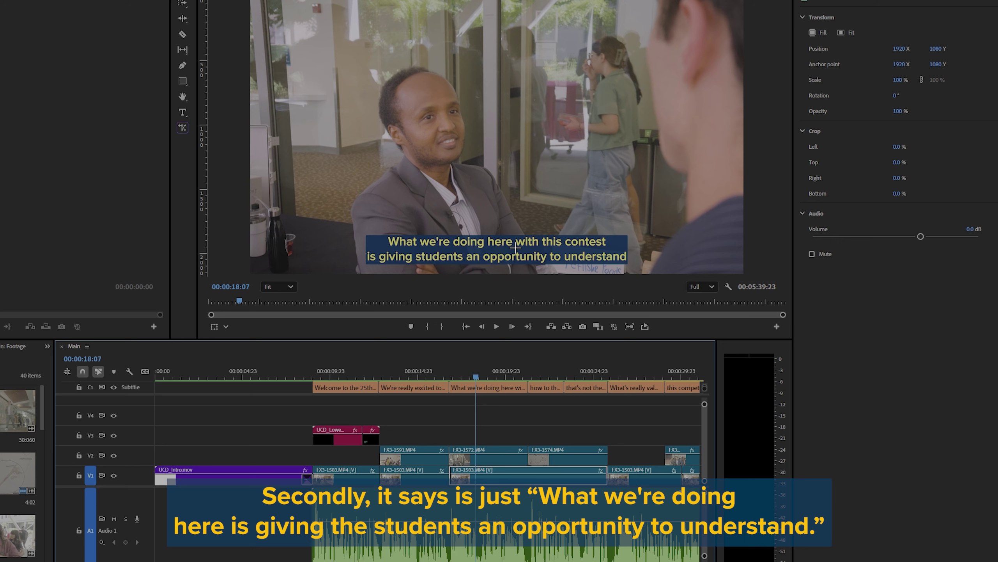
pyautogui.press('space')
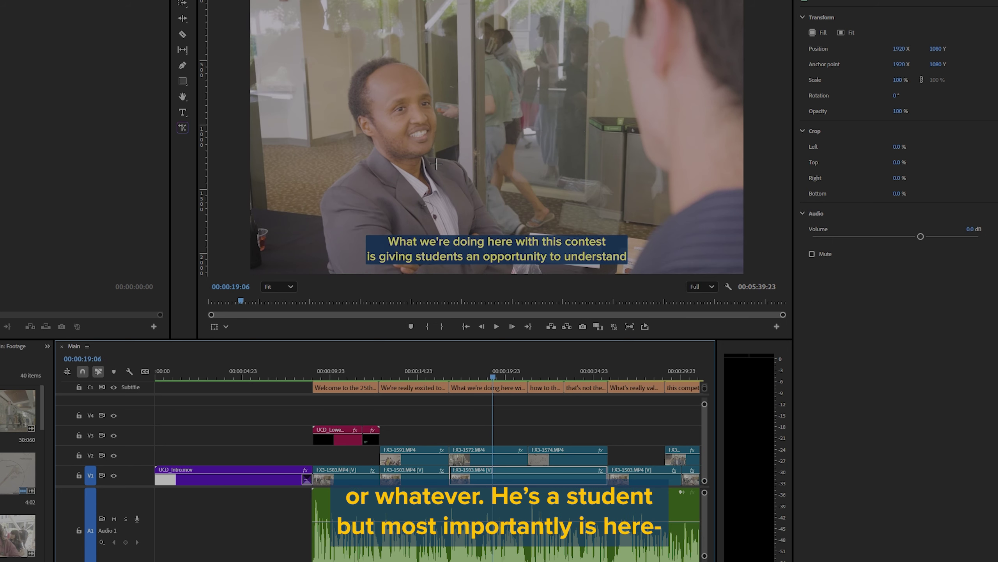
pyautogui.moveTo(523, 370); pyautogui.dragTo(536, 372)
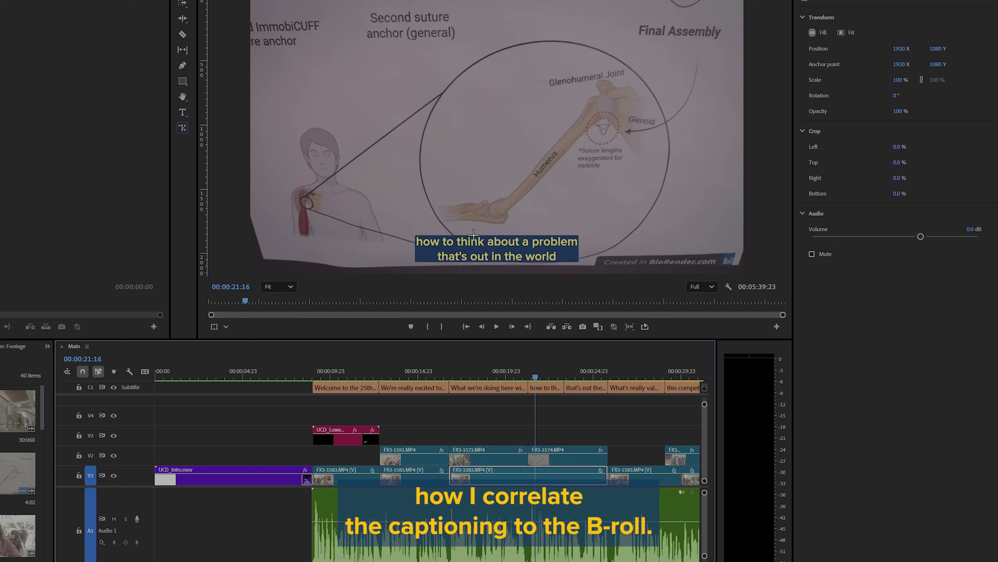
pyautogui.moveTo(537, 371)
pyautogui.mouseDown()
pyautogui.moveTo(542, 387)
pyautogui.moveTo(531, 390)
pyautogui.moveTo(586, 387)
pyautogui.moveTo(537, 386)
pyautogui.moveTo(584, 377)
pyautogui.moveTo(604, 355)
pyautogui.mouseUp()
pyautogui.hscroll(3, 432, 356)
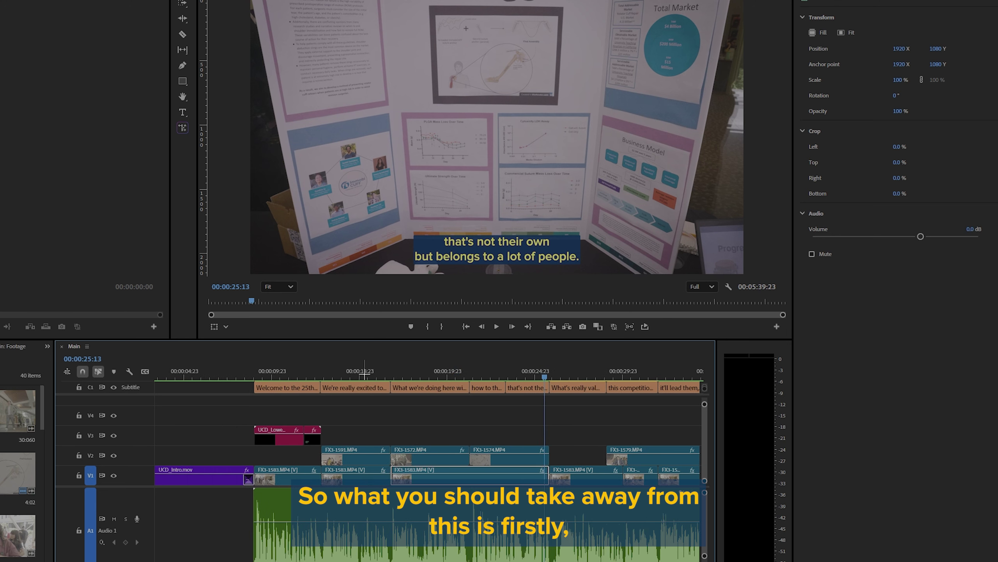
# Step: Play the cut from the opening interview into clip FX3-1591.MP4 and on to FX3-1572.MP4 to examine the editing cadence
pyautogui.moveTo(364, 373); pyautogui.dragTo(335, 385)
pyautogui.click(325, 411)
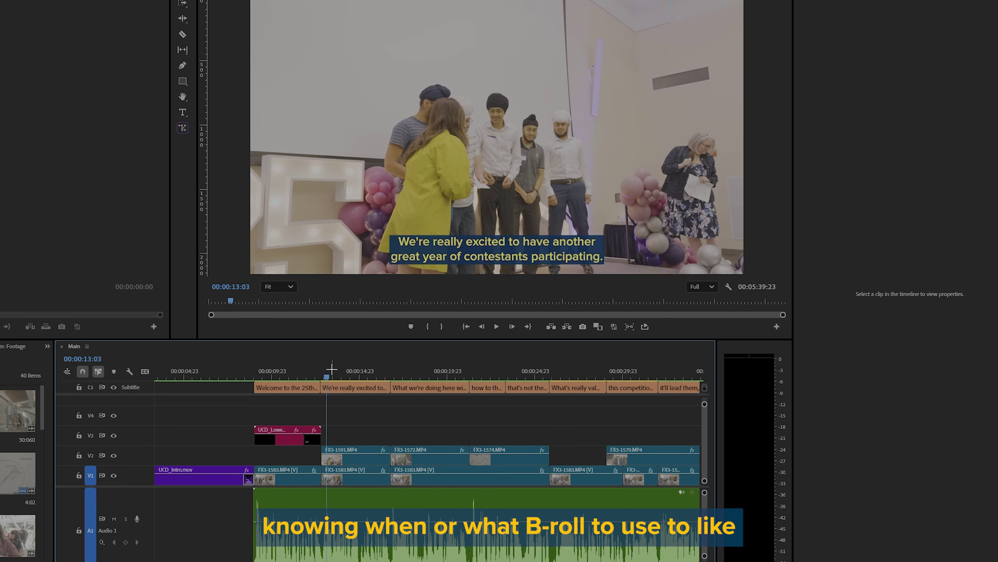
pyautogui.moveTo(327, 371); pyautogui.dragTo(318, 415)
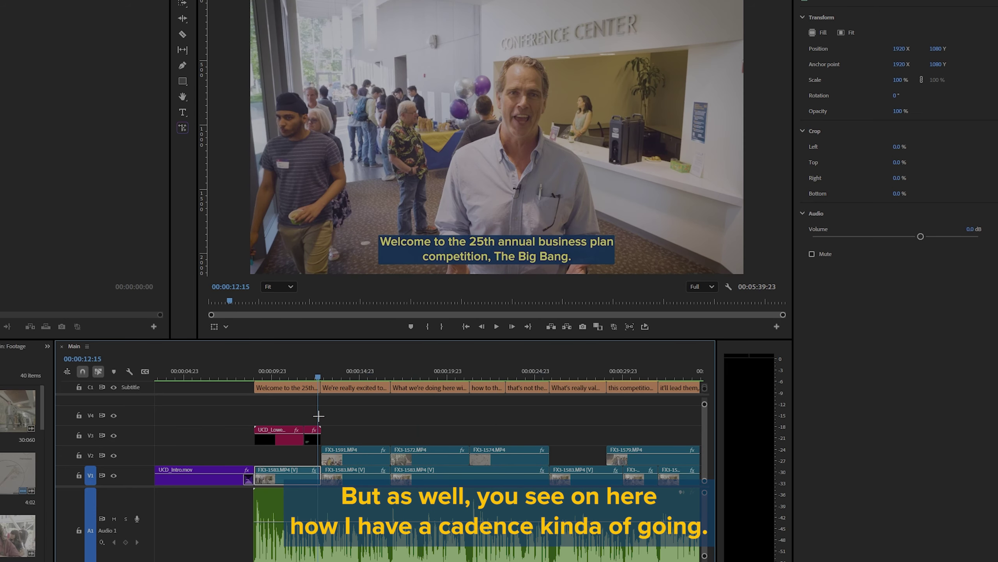
pyautogui.click(339, 420)
pyautogui.press('space')
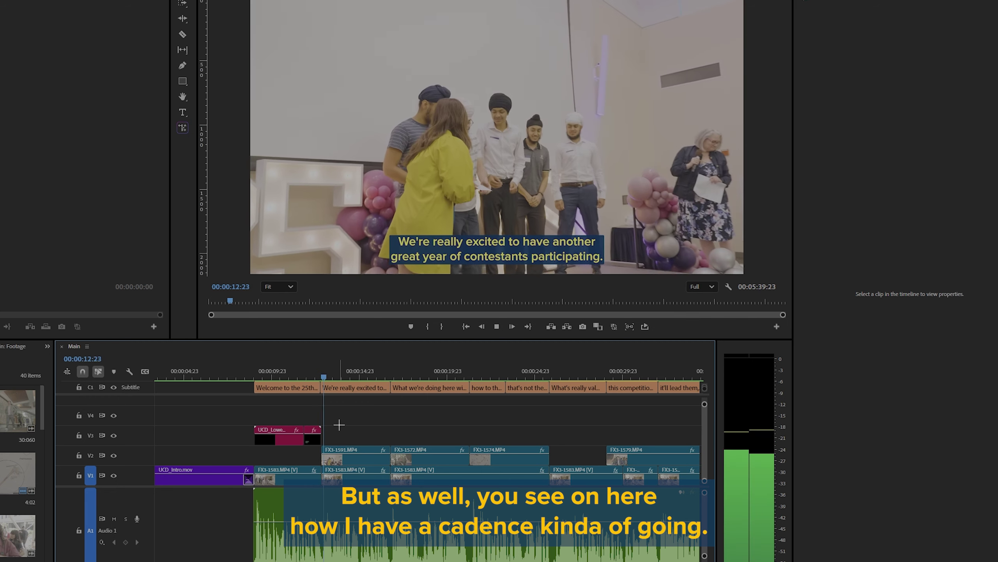
pyautogui.press('space')
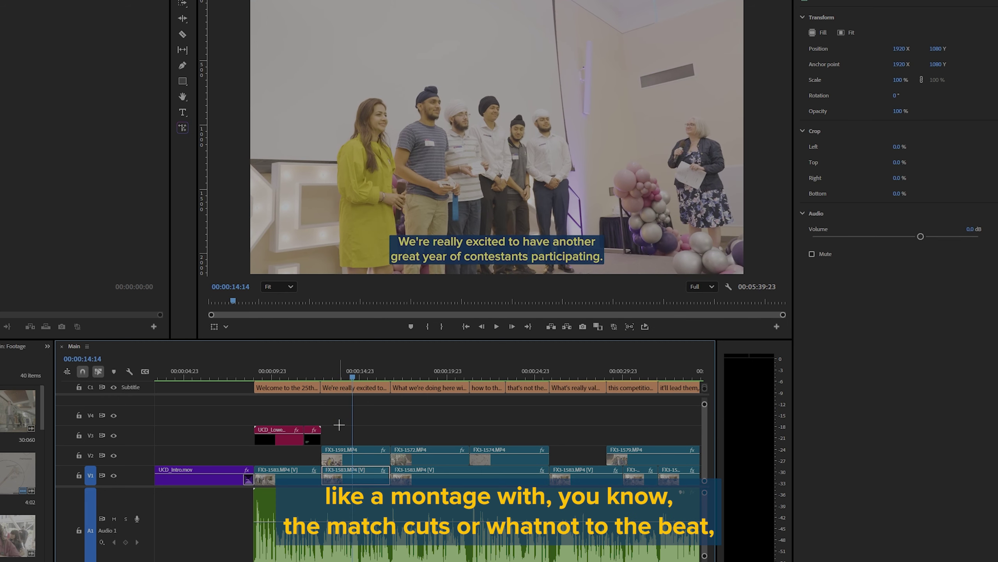
pyautogui.click(378, 435)
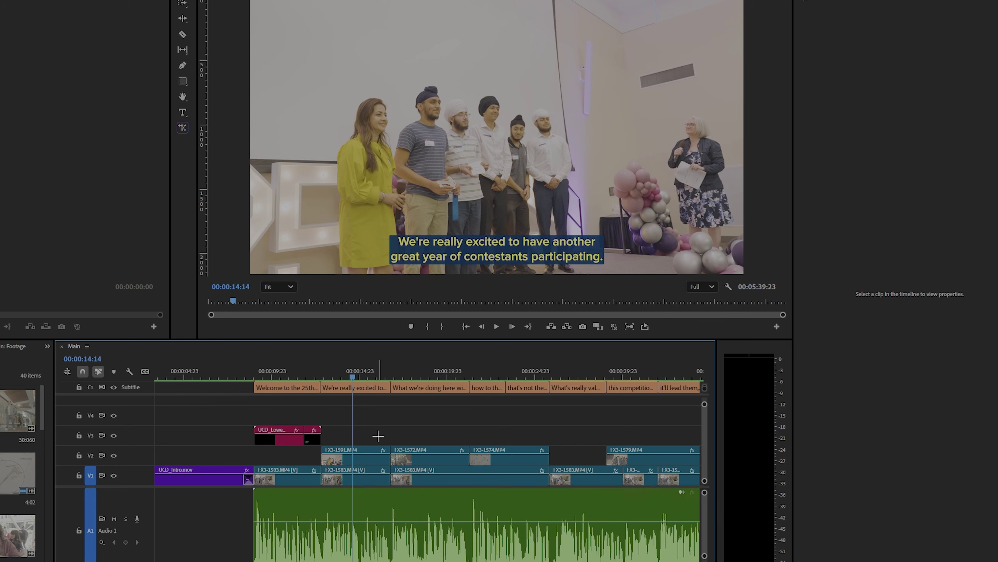
pyautogui.press('space')
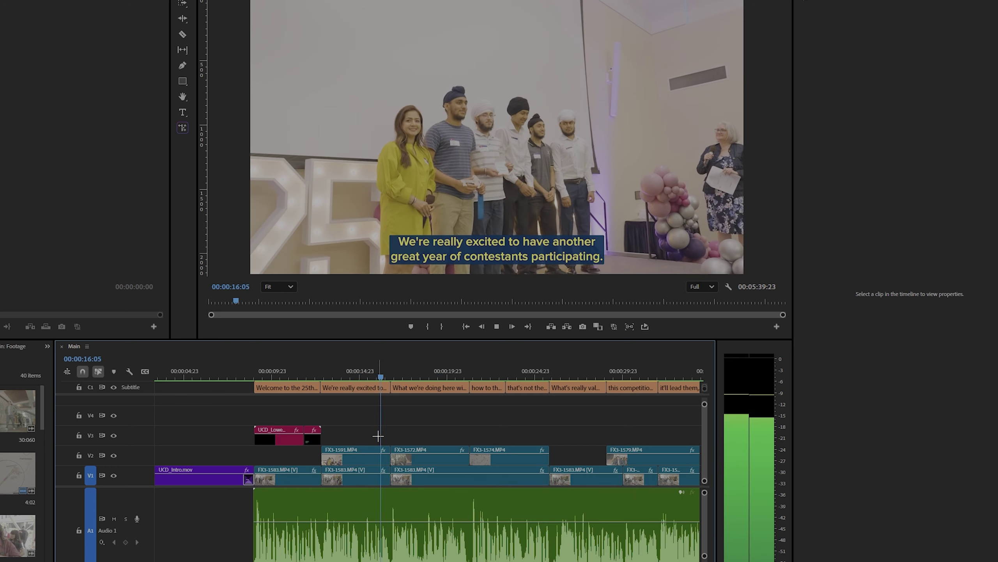
pyautogui.moveTo(446, 371); pyautogui.dragTo(398, 419)
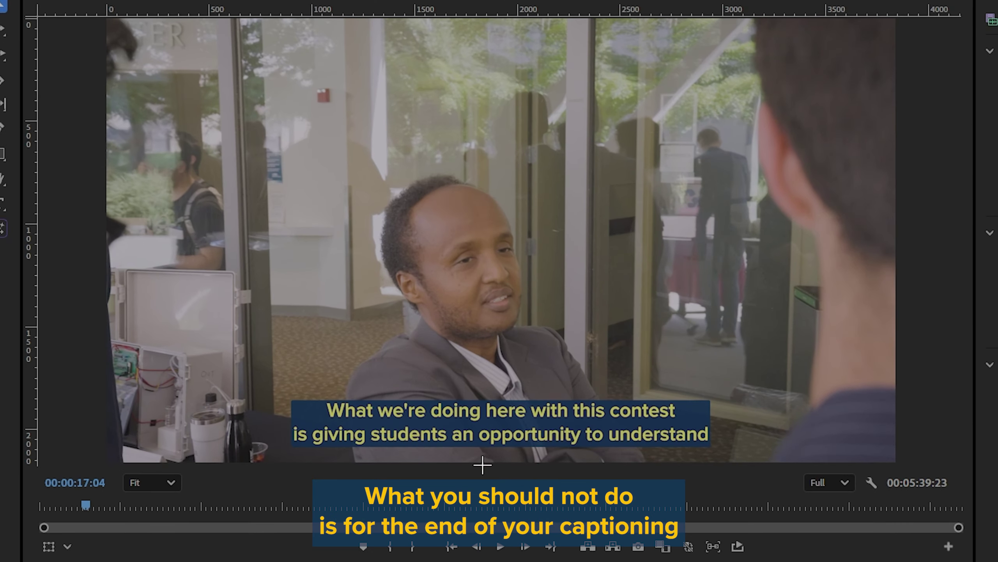
# Step: Try adding the start of the next sentence after "participating." at the end of the contestants caption
pyautogui.click(708, 434)
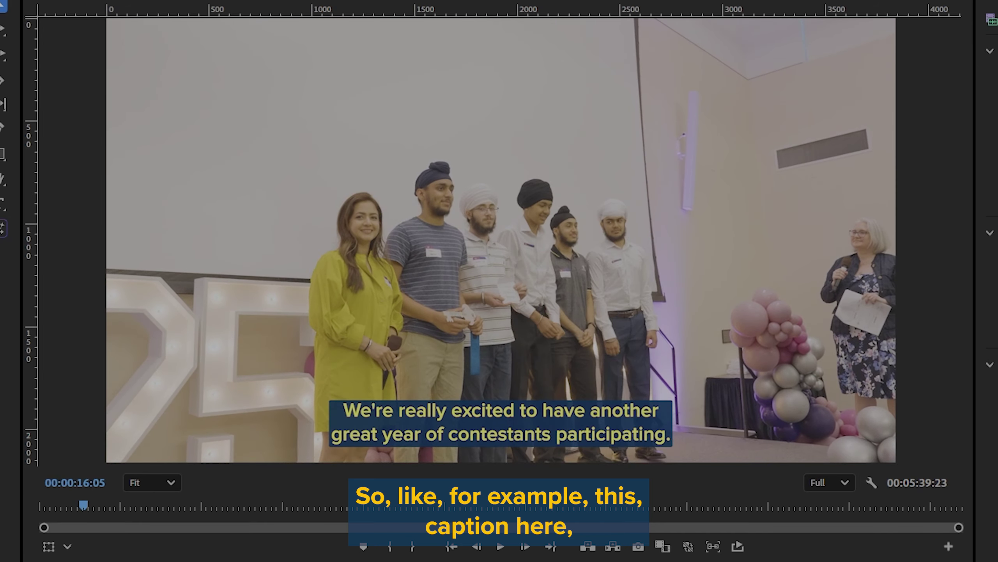
pyautogui.doubleClick(638, 428)
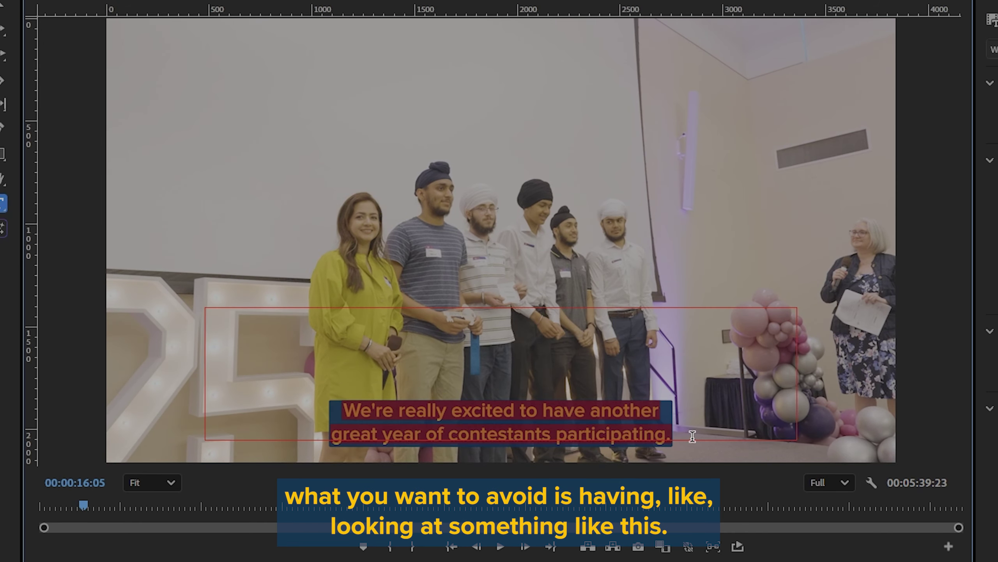
pyautogui.click(697, 437)
pyautogui.write("What we're doing here with this contest")
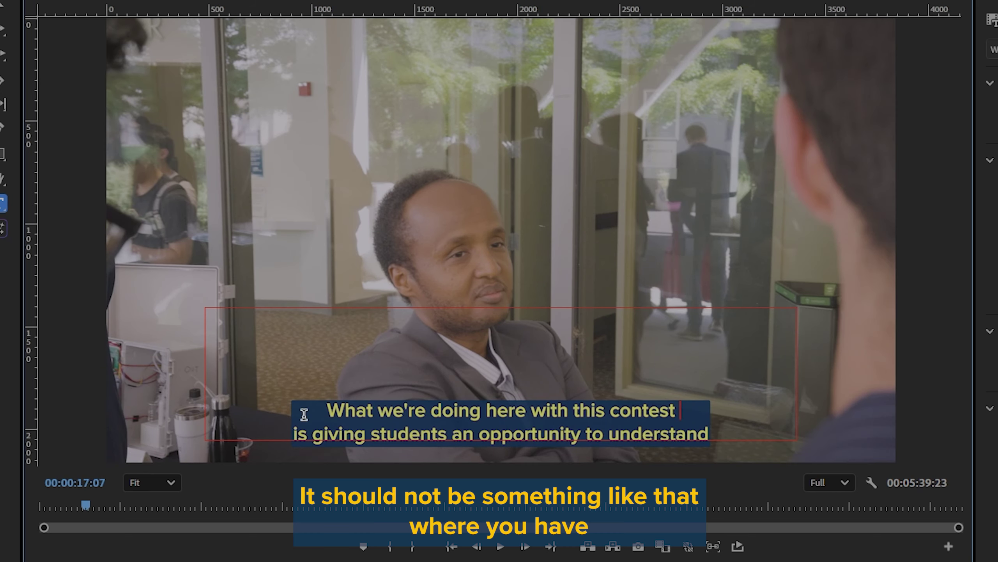
# Step: Try deleting the opening word "What" from the caption "What we're doing here with this contest" and leave text editing
pyautogui.press('BackSpace')
pyautogui.press('BackSpace')
pyautogui.press('BackSpace')
pyautogui.press('BackSpace')
pyautogui.press('BackSpace')
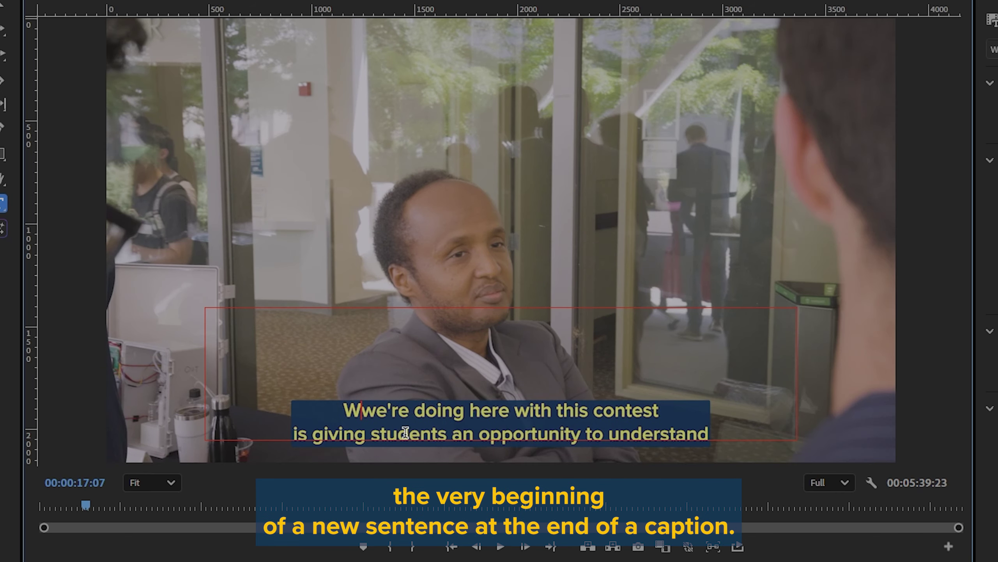
pyautogui.press('Escape')
pyautogui.press('Up')
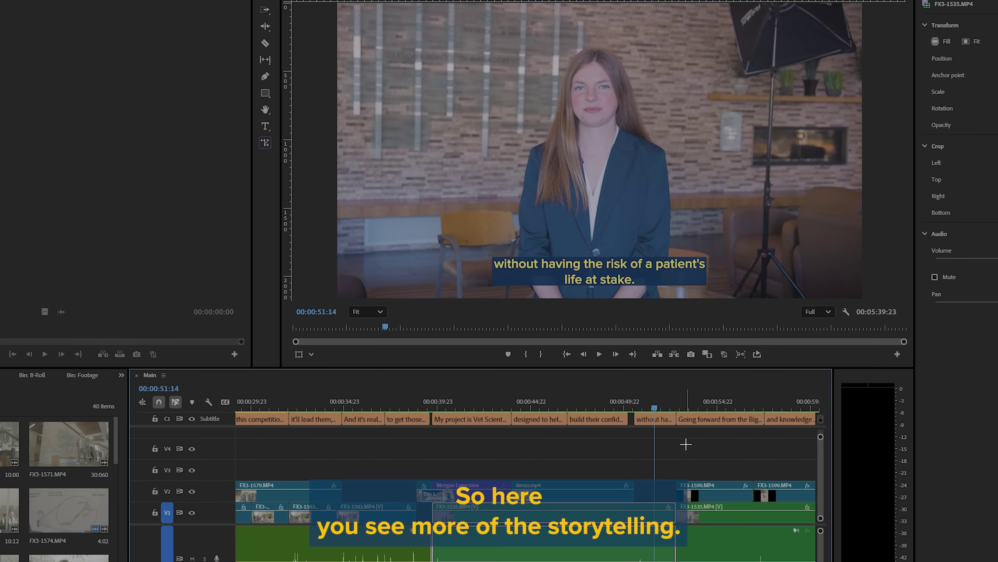
# Step: Review the Vet Scientia interview's ending, including the award walk and check presentation B-roll, and continue to the following speaker's segment
pyautogui.click(614, 453)
pyautogui.press('space')
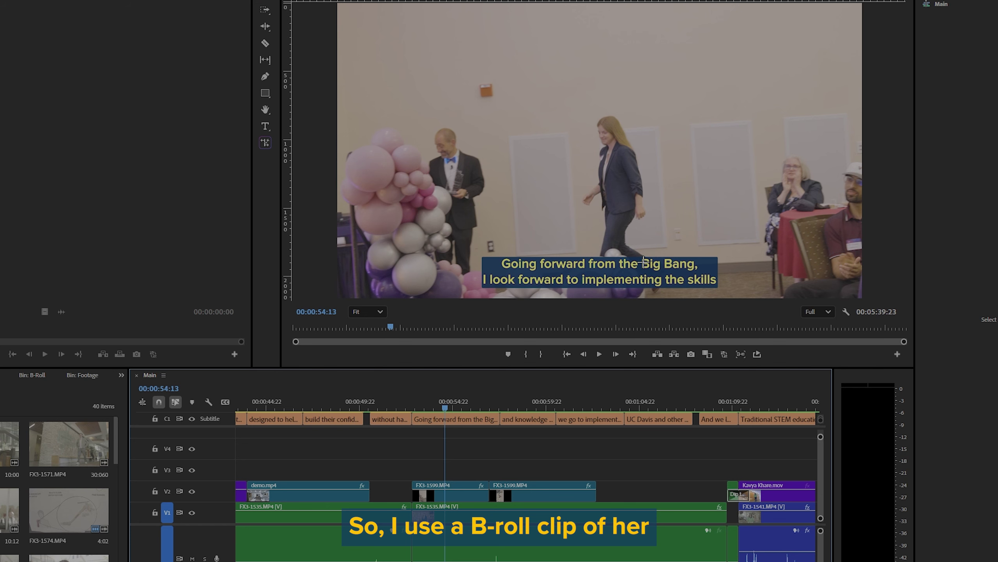
pyautogui.moveTo(510, 402); pyautogui.dragTo(534, 420)
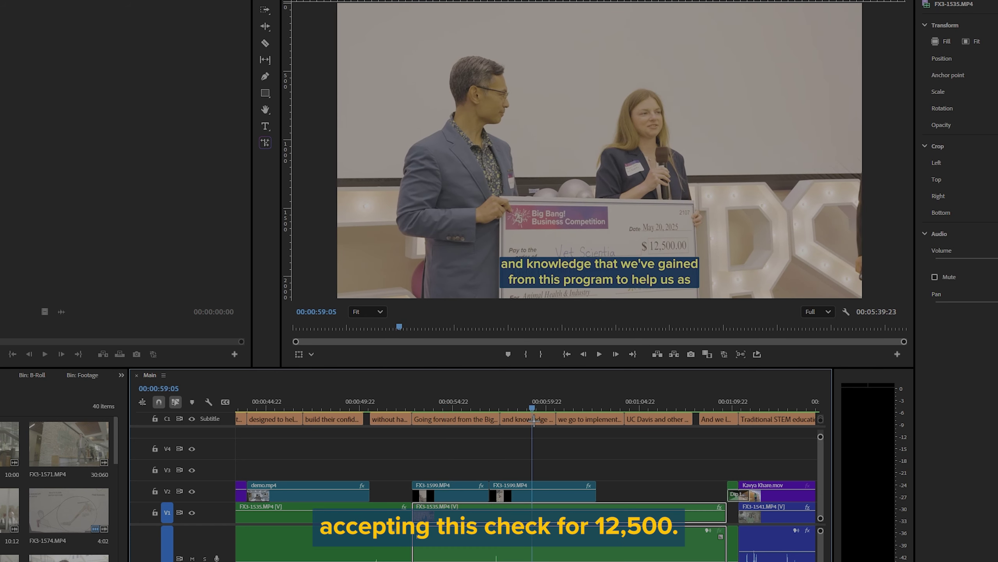
pyautogui.scroll(-5, 602, 448)
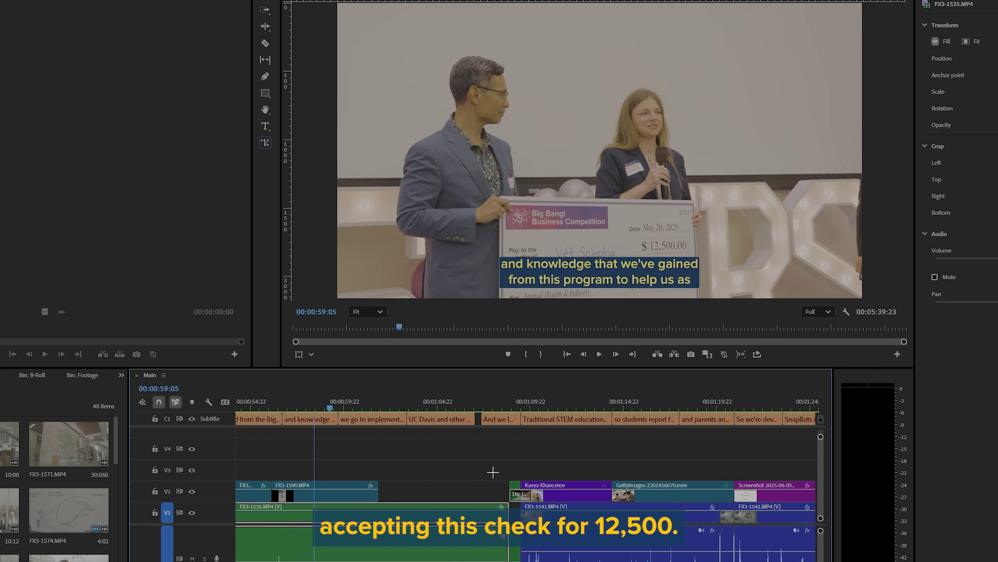
pyautogui.scroll(5, 305, 407)
pyautogui.moveTo(434, 407); pyautogui.dragTo(493, 448)
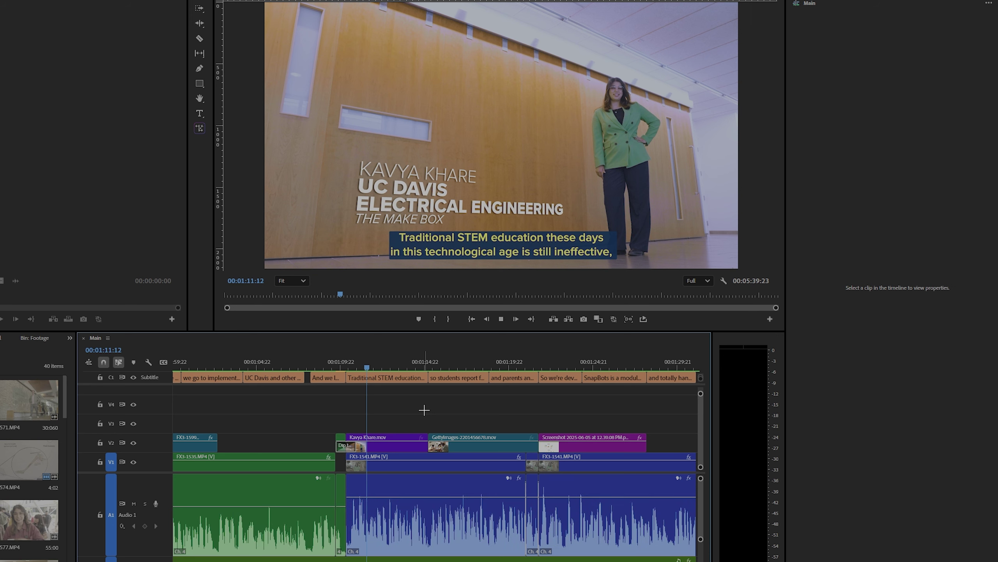
# Step: Examine how the lower third and the GettyImages-2201456678.mov clip match the captions in the STEM education segment
pyautogui.press('space')
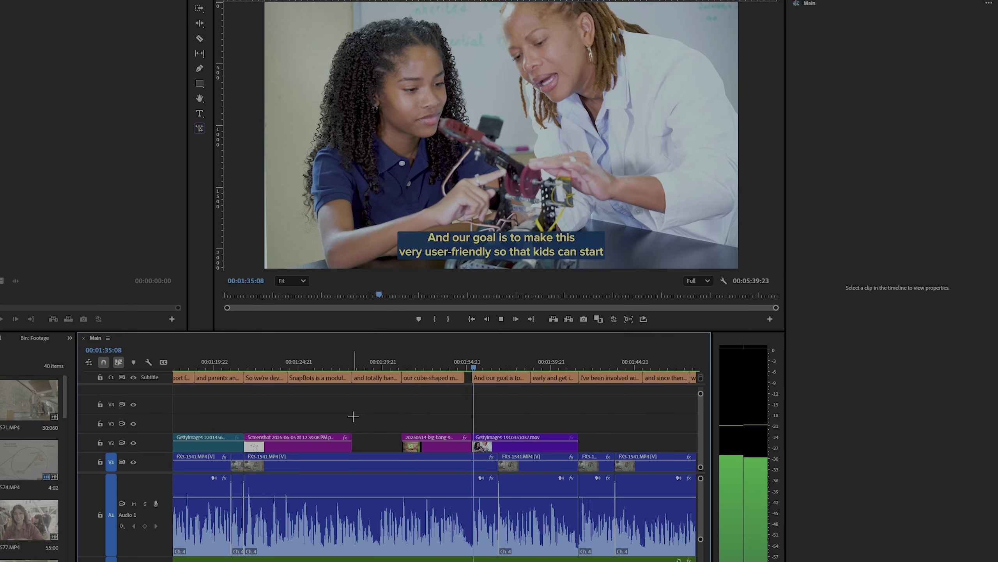
pyautogui.click(354, 462)
pyautogui.scroll(5, 353, 432)
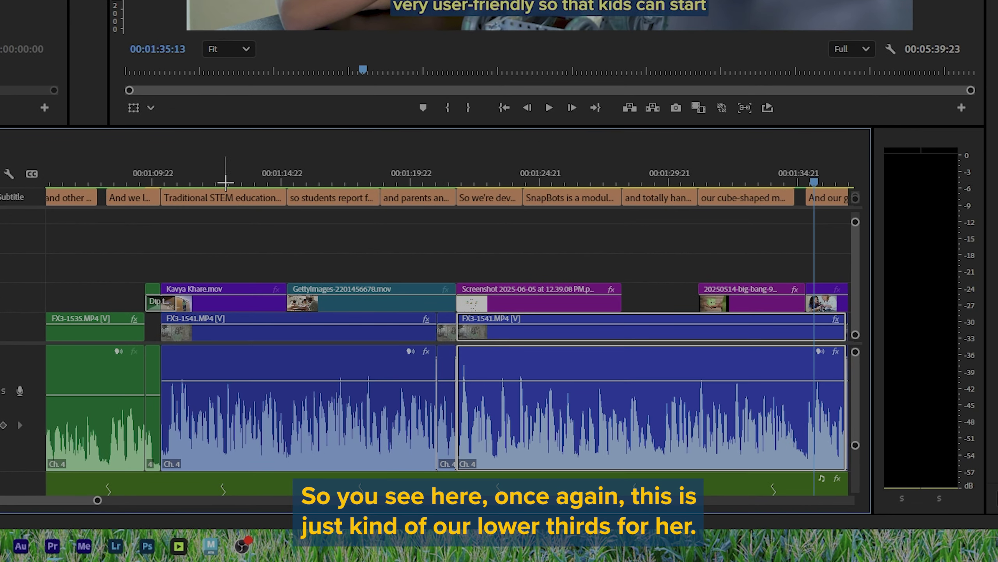
pyautogui.click(224, 182)
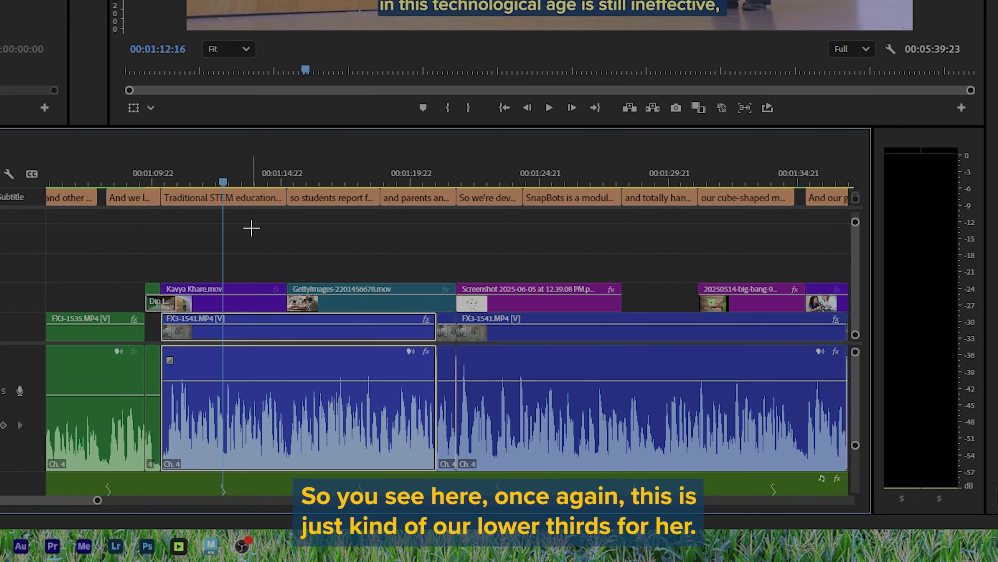
pyautogui.click(318, 241)
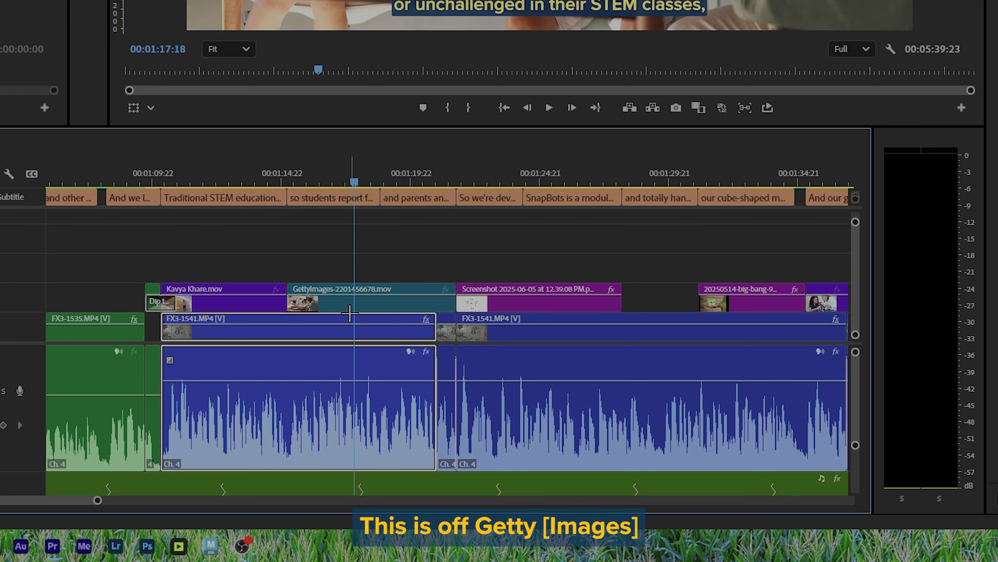
pyautogui.click(318, 303)
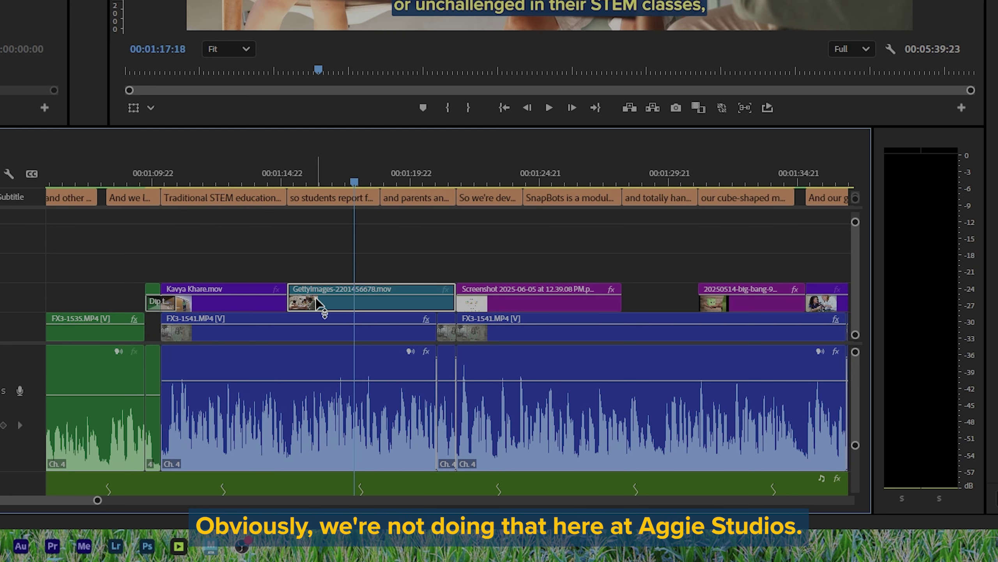
pyautogui.click(433, 258)
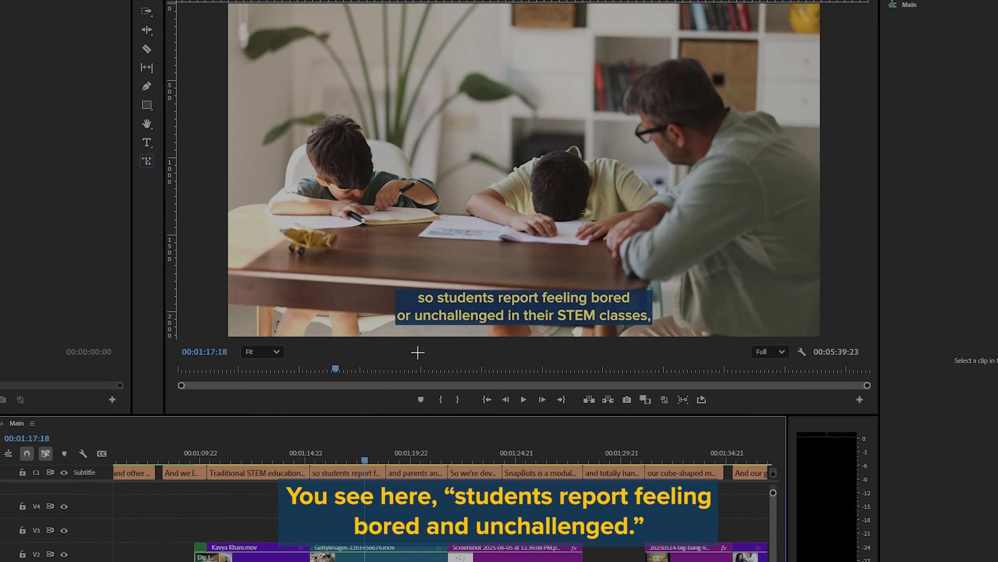
# Step: Select the SnapBots website screenshot clip on V2 and open its effect settings to inspect the scale keyframes
pyautogui.moveTo(354, 454); pyautogui.dragTo(468, 491)
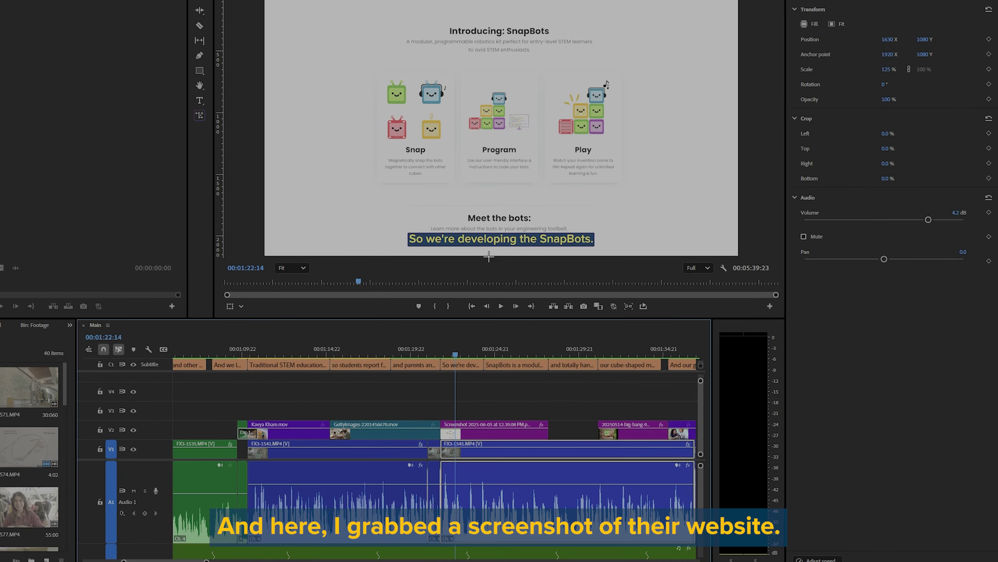
pyautogui.click(488, 406)
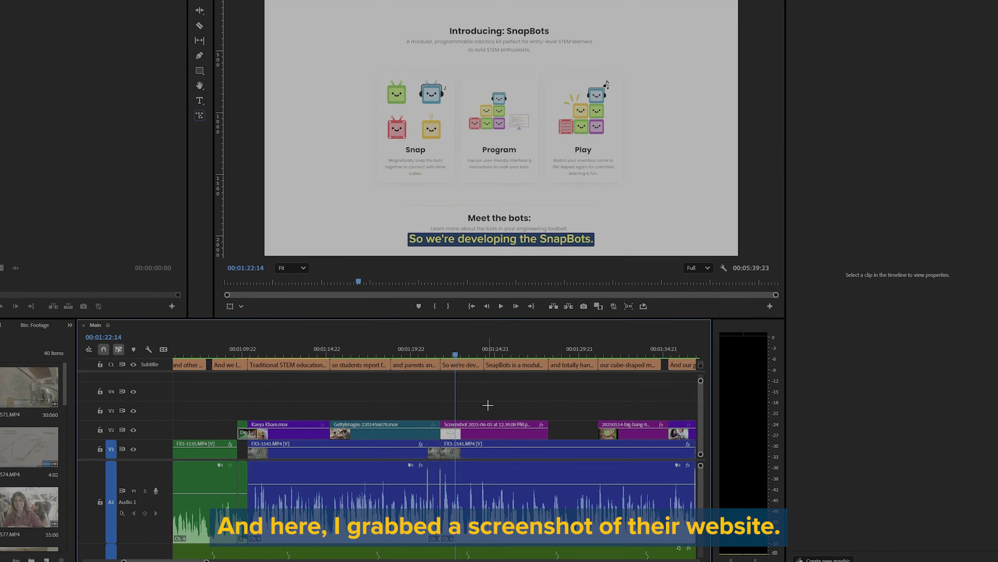
pyautogui.click(484, 434)
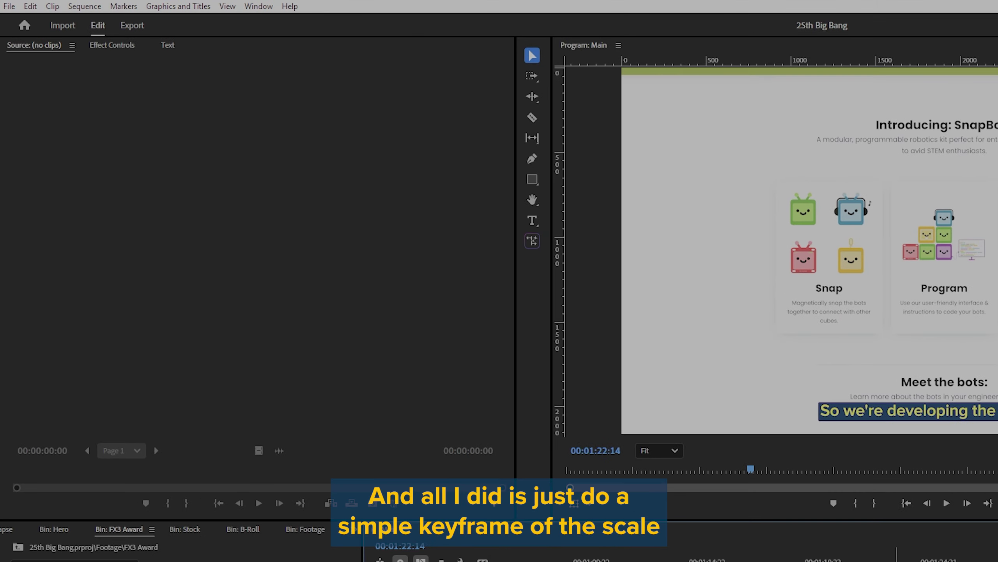
pyautogui.click(118, 54)
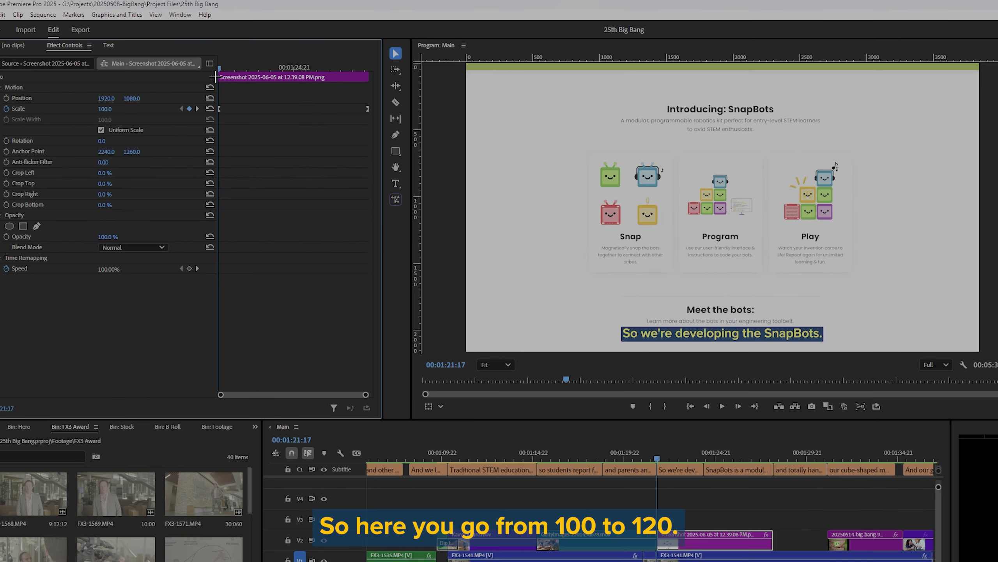
# Step: Disable the Motion effect on the SnapBots screenshot clip and play it back as a static shot
pyautogui.moveTo(218, 75); pyautogui.dragTo(204, 103)
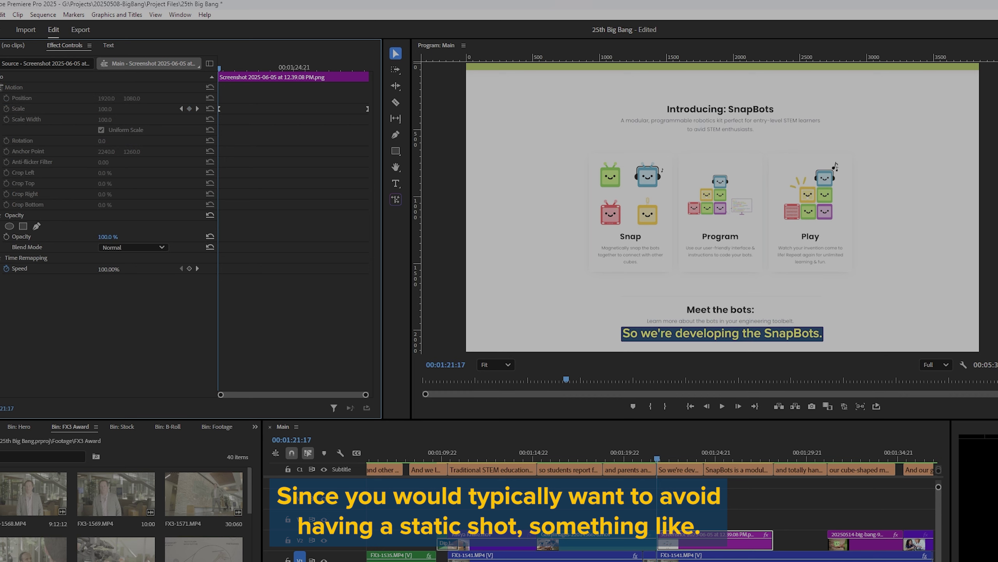
pyautogui.press('space')
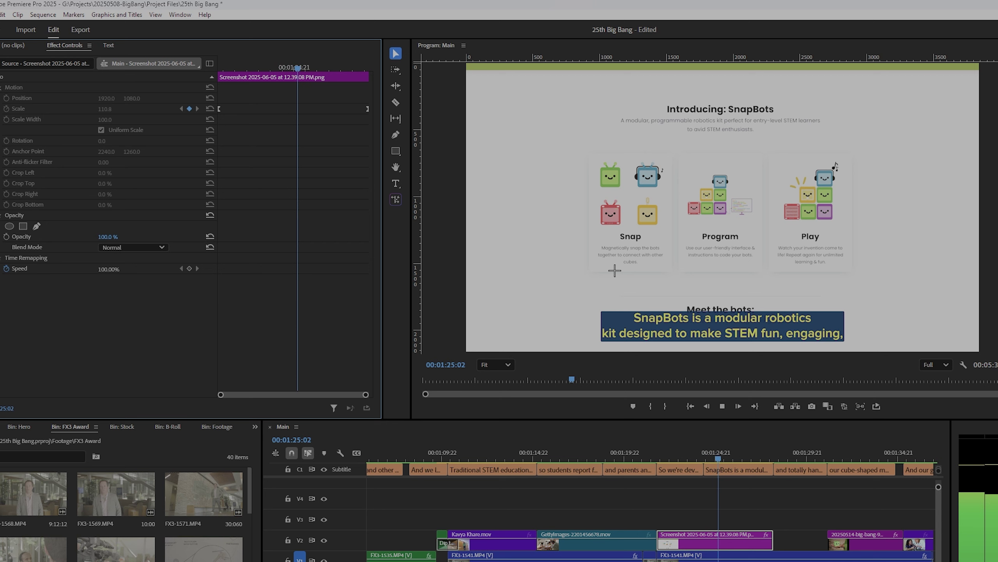
pyautogui.press('space')
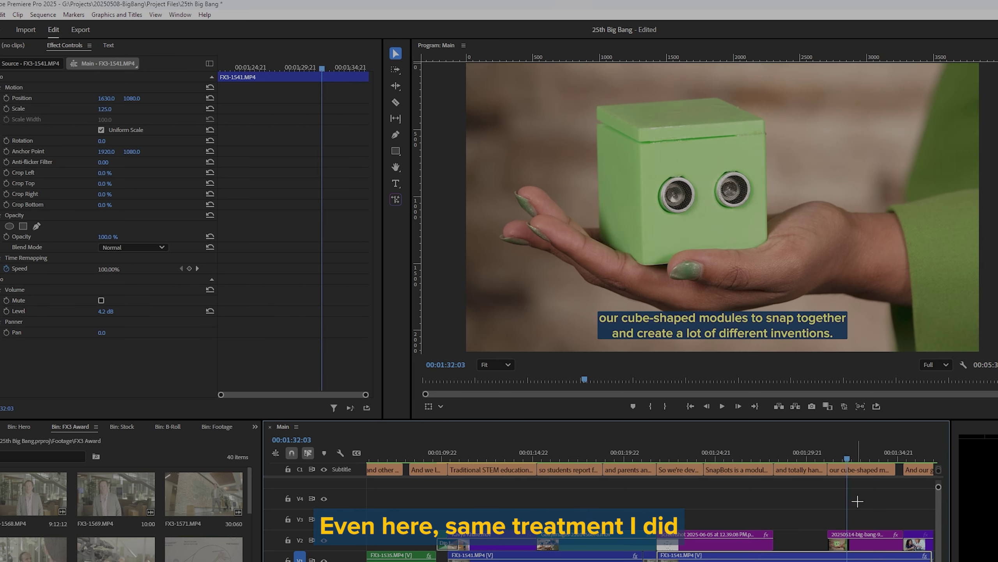
# Step: Inspect the scale keyframes of the 20250514-big-bang-9306.jpg still and play on into the Startup Center segment
pyautogui.click(861, 543)
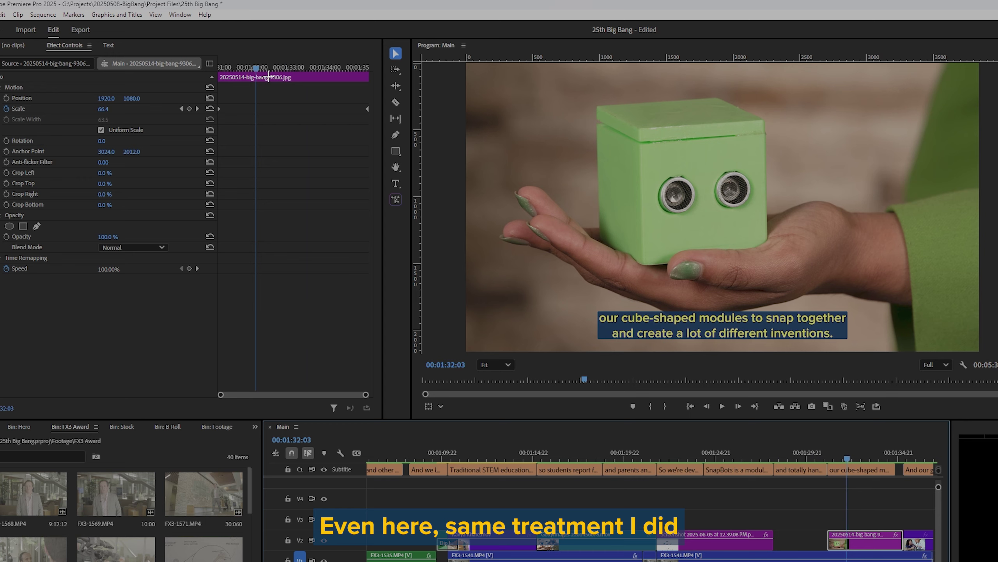
pyautogui.press('space')
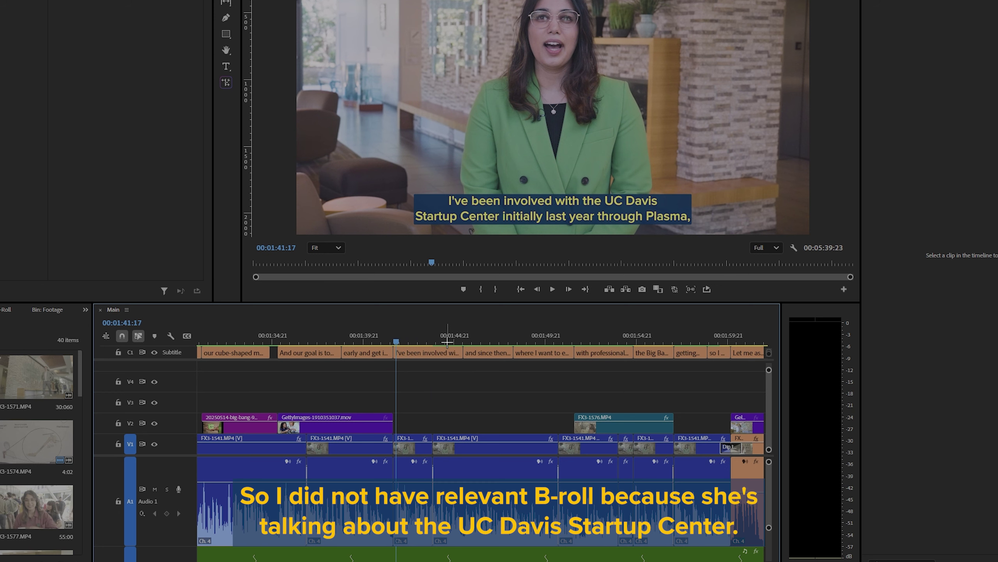
# Step: Open the short FX3-1541.MP4 clip under the UC Davis Startup Center caption in the Source Monitor
pyautogui.click(424, 339)
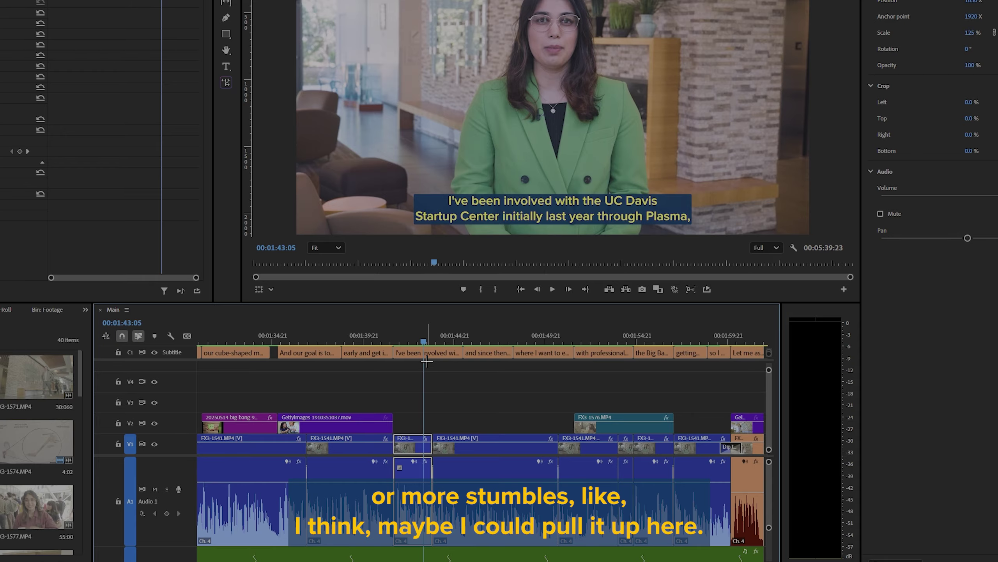
pyautogui.doubleClick(405, 445)
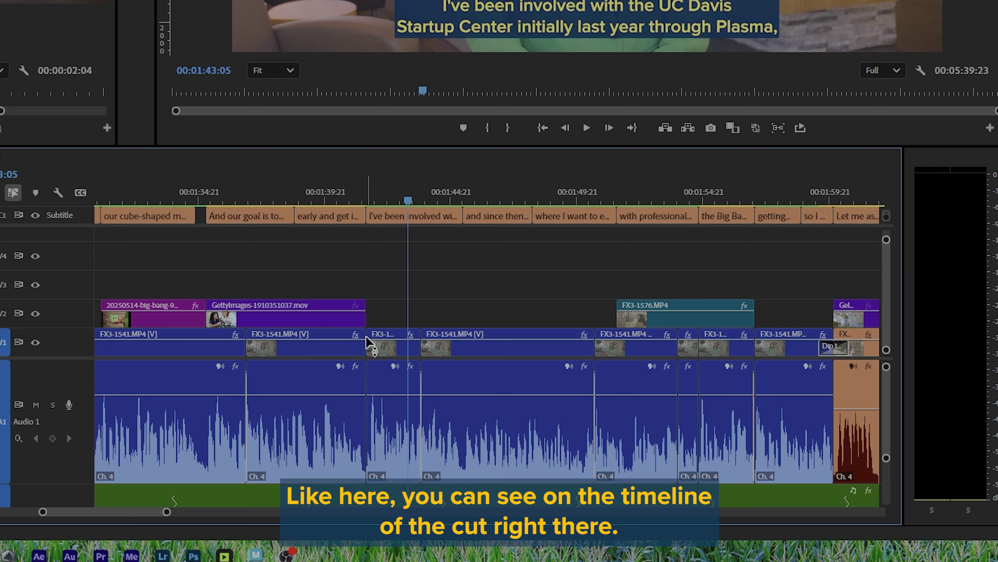
# Step: Examine and play the interview cut covered by the GettyImages-2201456678.mov B-roll, just before the SnapBots screenshot
pyautogui.scroll(6, 355, 267)
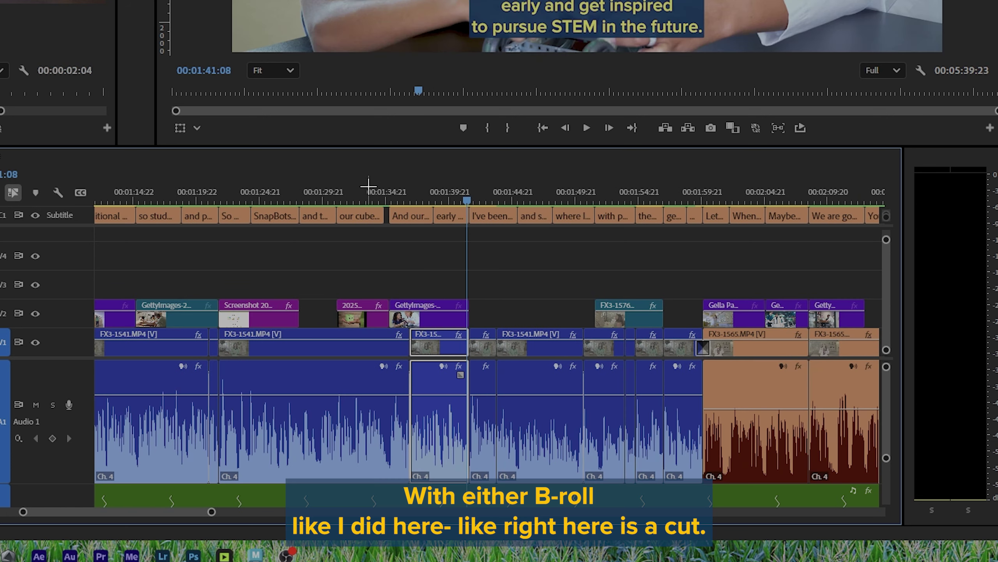
pyautogui.moveTo(238, 197); pyautogui.dragTo(201, 198)
pyautogui.press('=')
pyautogui.press('=')
pyautogui.press('=')
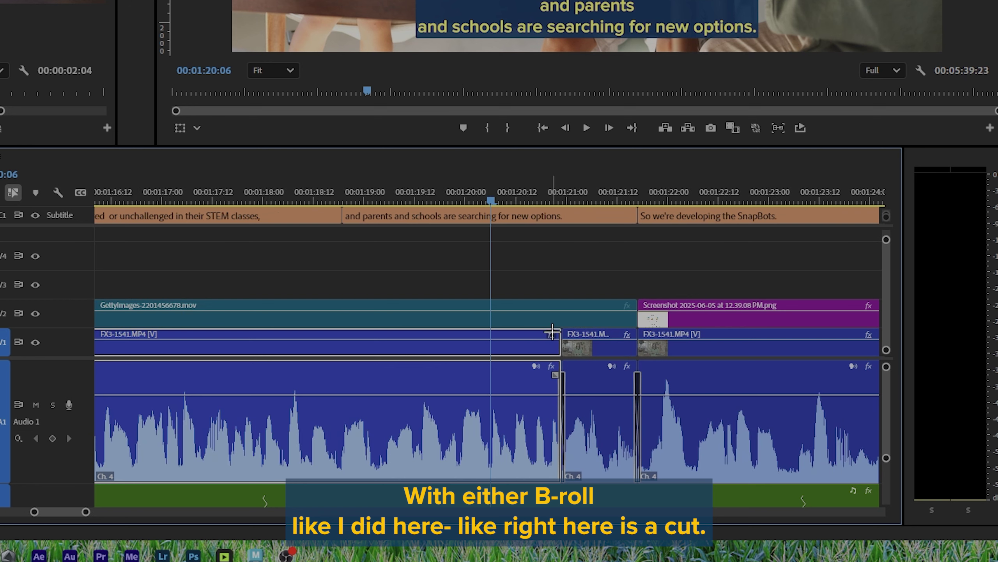
pyautogui.click(590, 258)
pyautogui.press('space')
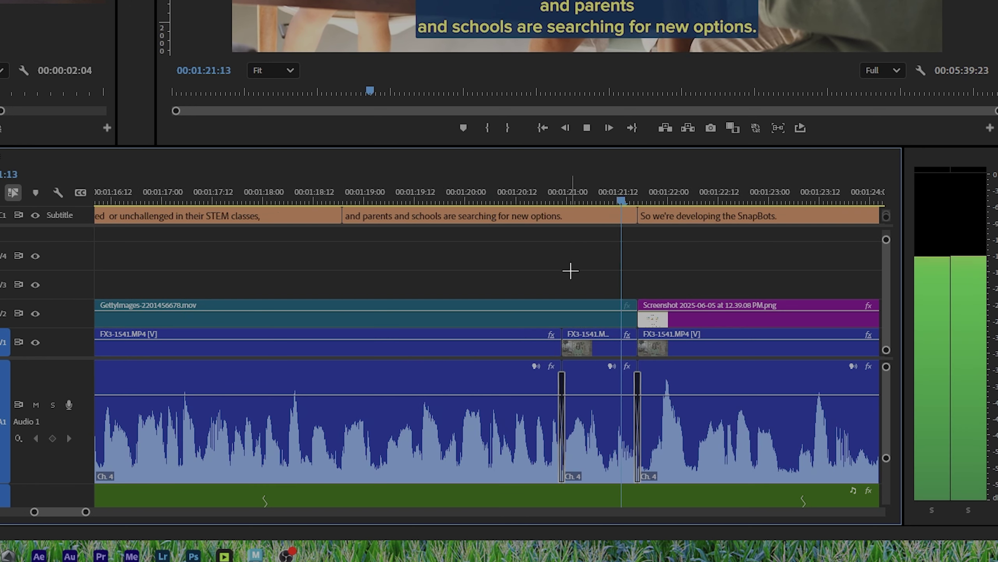
pyautogui.press('space')
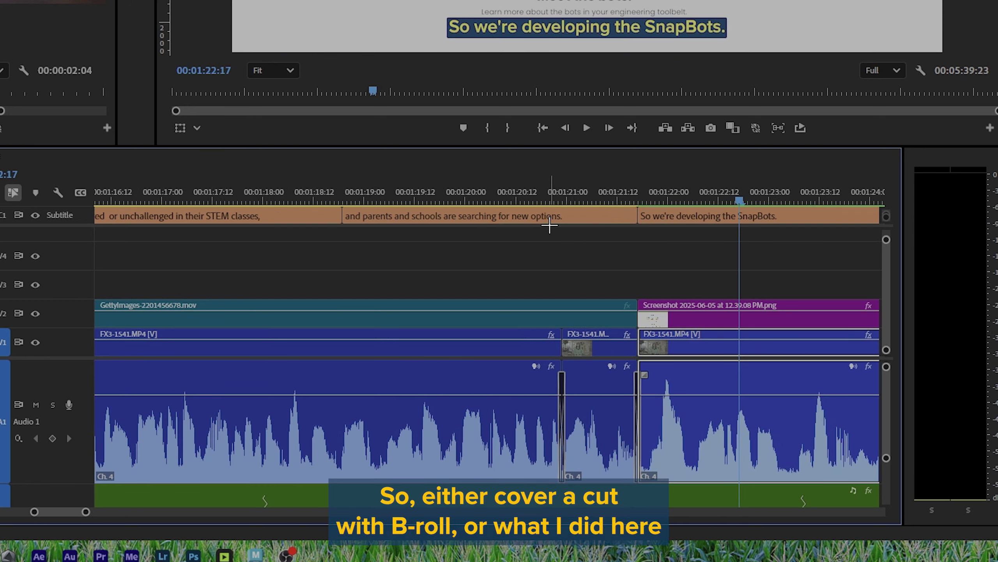
# Step: Play the uncovered jump cut within the UC Davis Startup Center caption and compare the scale values on both sides
pyautogui.press('-')
pyautogui.press('-')
pyautogui.press('-')
pyautogui.press('-')
pyautogui.press('=')
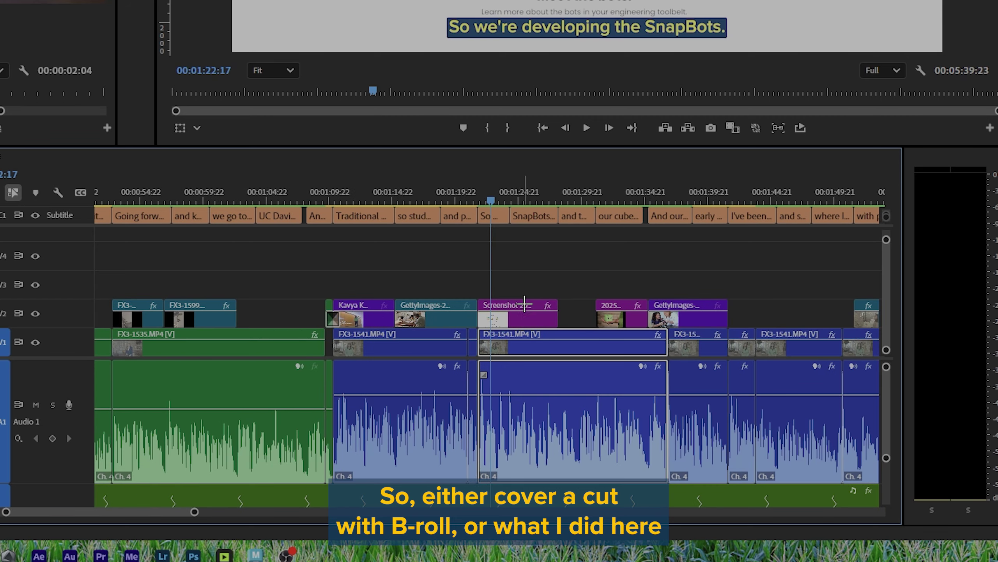
pyautogui.click(707, 200)
pyautogui.hscroll(5, 731, 236)
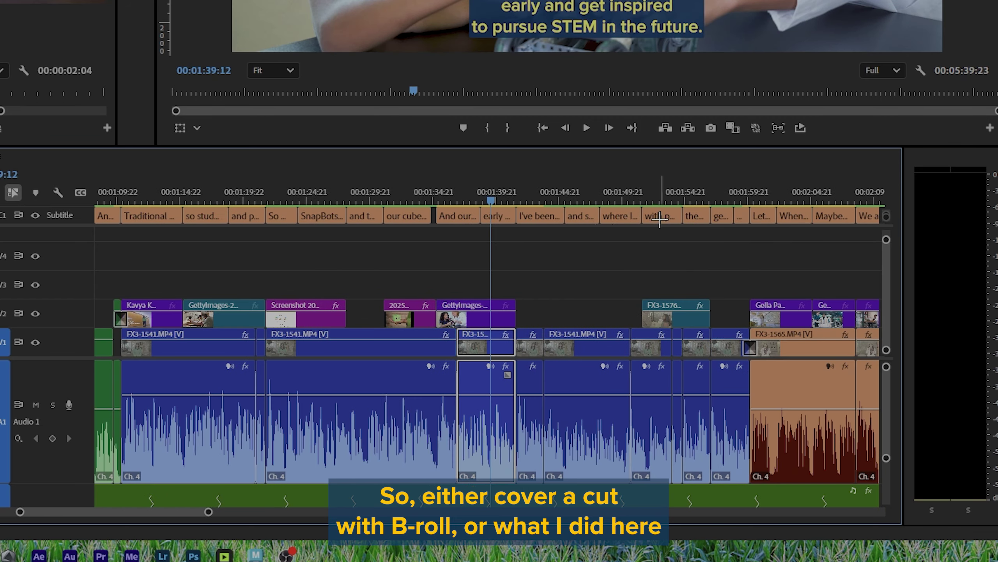
pyautogui.click(533, 197)
pyautogui.press('space')
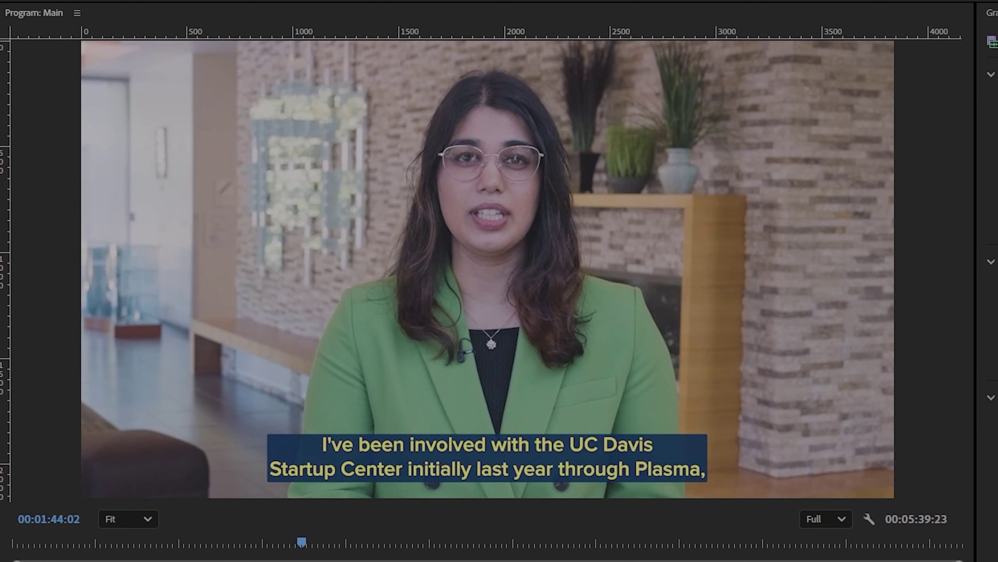
pyautogui.press('space')
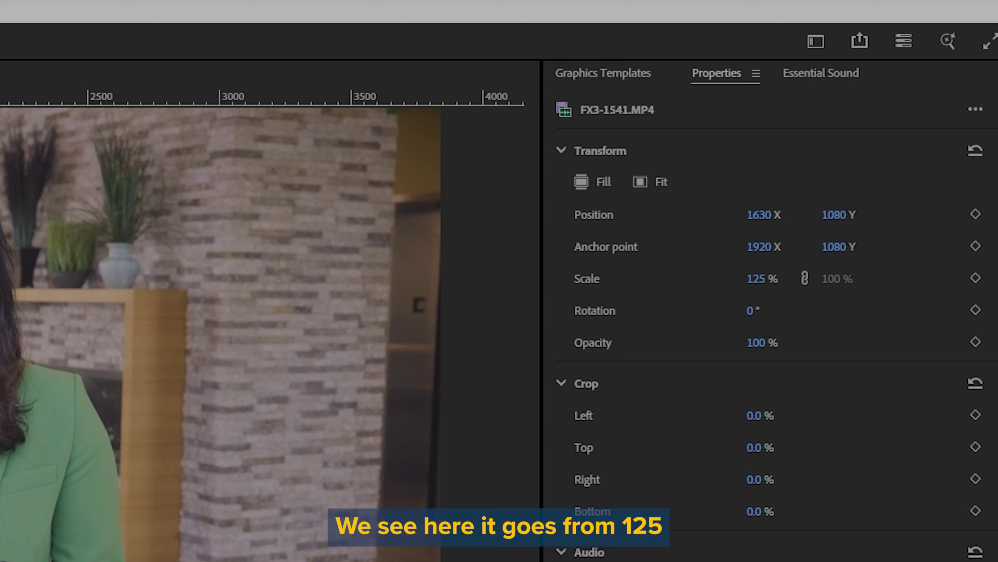
pyautogui.click(1, 252)
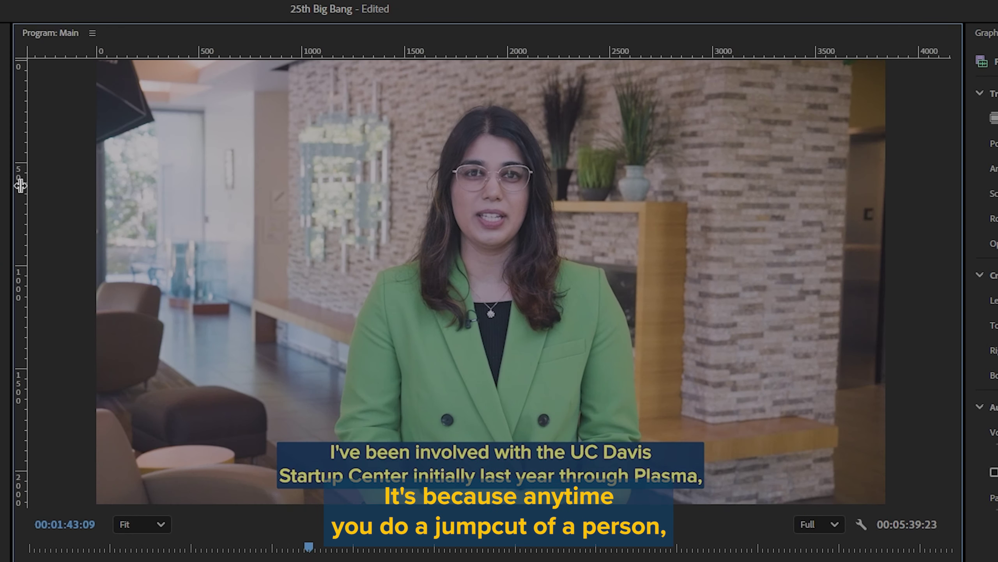
# Step: Add a vertical guide through the speaker's face and a horizontal guide at her eye level, checking the last frame before the cut
pyautogui.moveTo(20, 185); pyautogui.dragTo(471, 222)
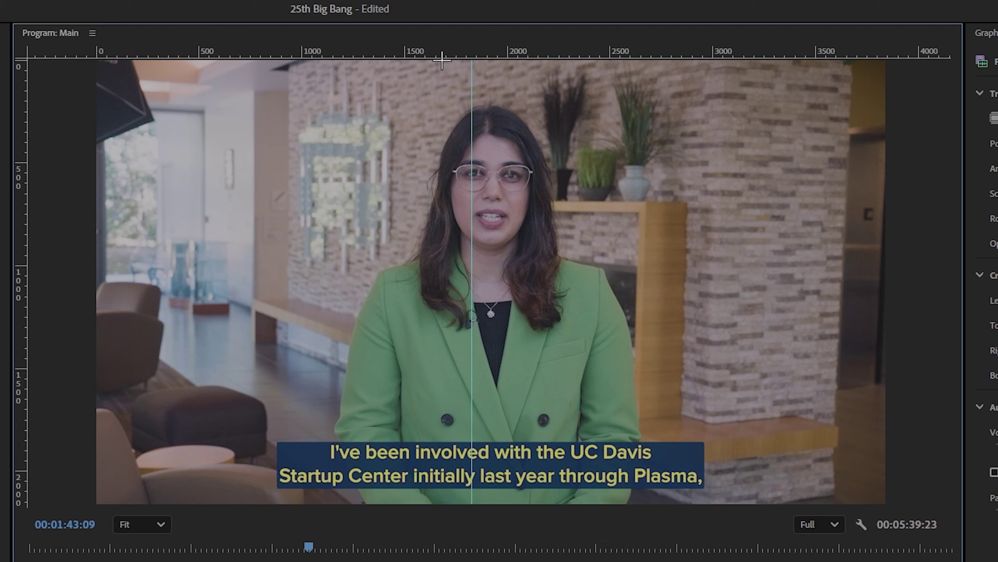
pyautogui.moveTo(450, 55); pyautogui.dragTo(475, 174)
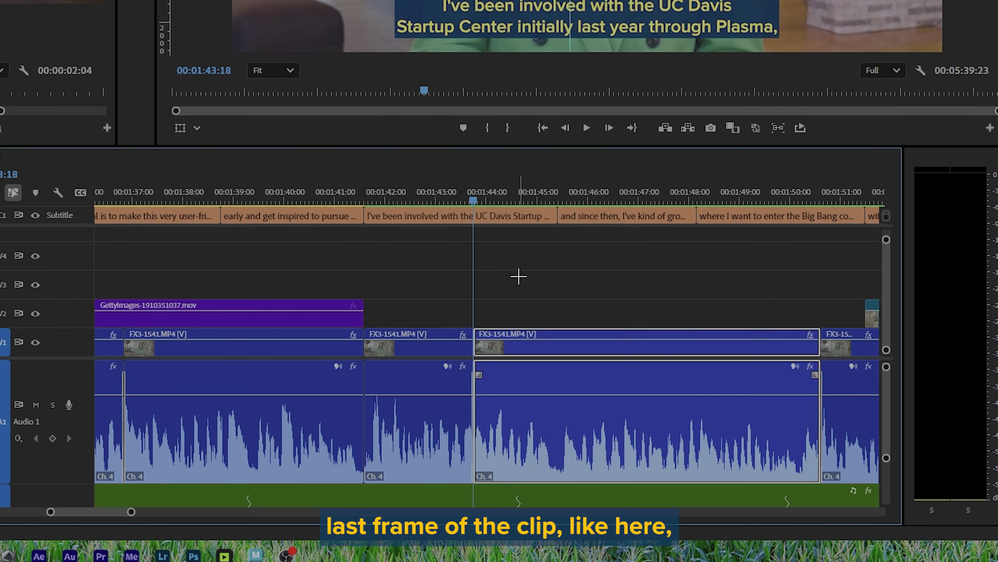
pyautogui.press('Left')
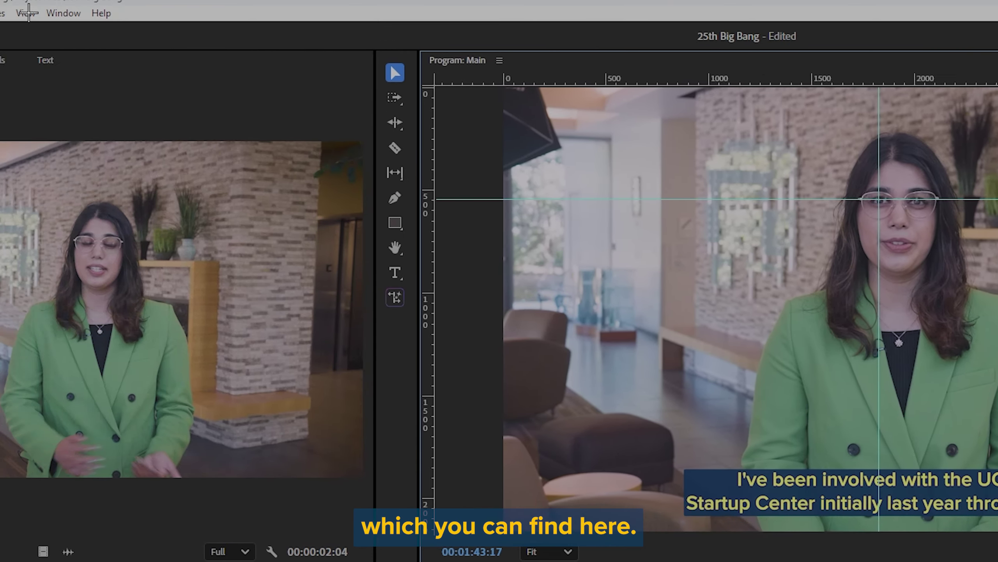
# Step: Hide the Program Monitor rulers and show them again
pyautogui.click(230, 26)
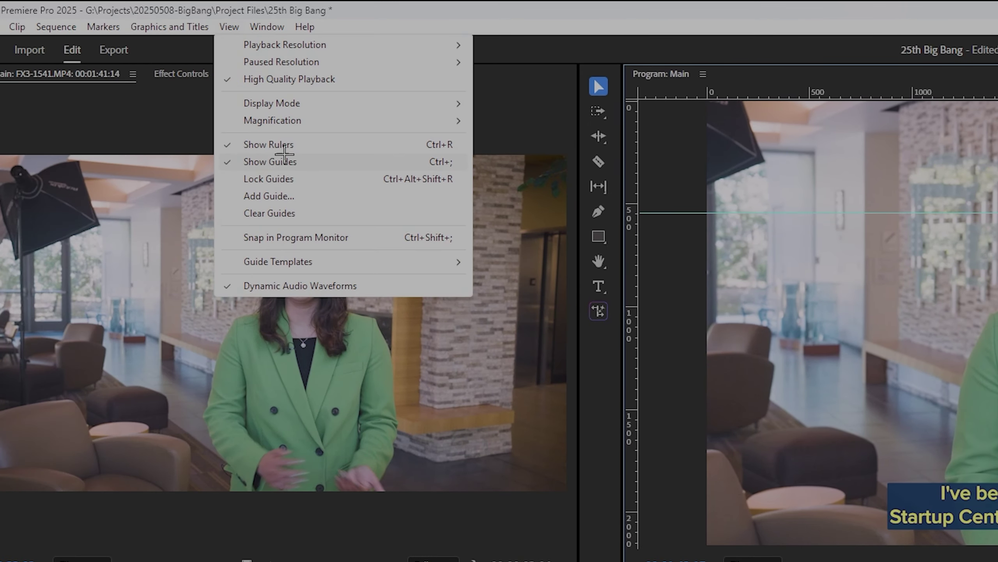
pyautogui.click(284, 152)
pyautogui.click(230, 28)
pyautogui.click(272, 142)
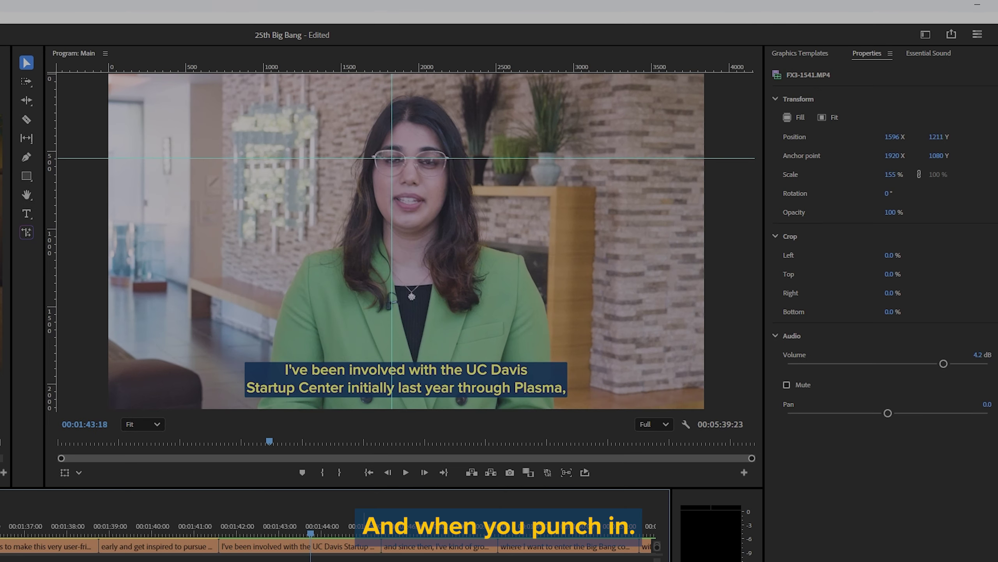
# Step: Reset the framing of the clip after the cut, punch in to 155% scale and lower it to Y 1196 to align her eyes
pyautogui.click(890, 174)
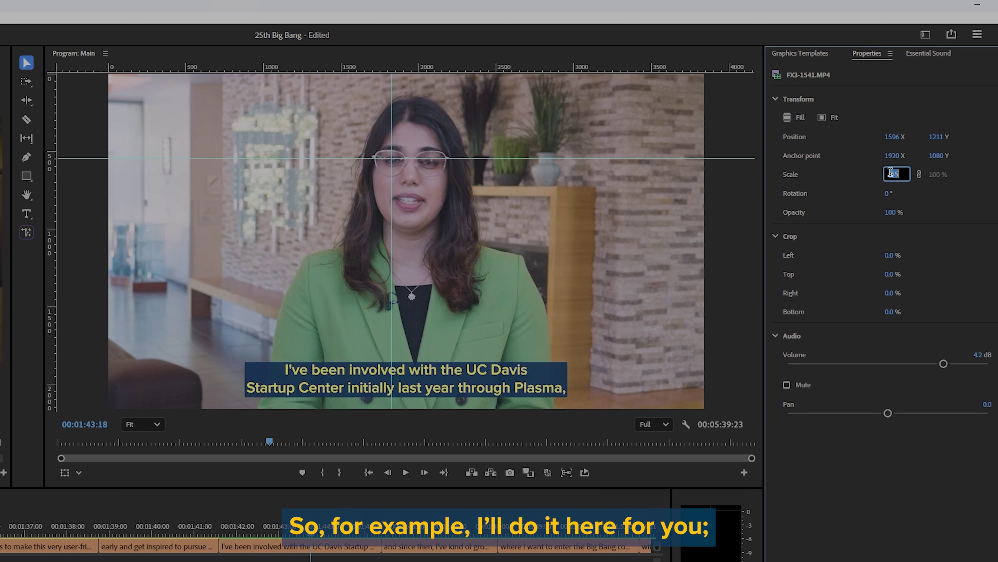
pyautogui.write('120')
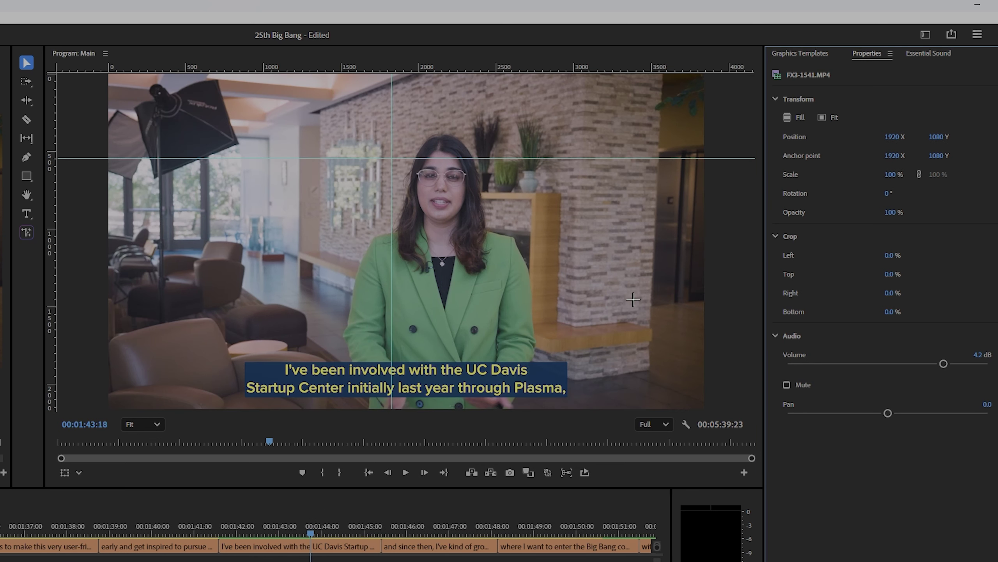
pyautogui.click(895, 173)
pyautogui.write('155')
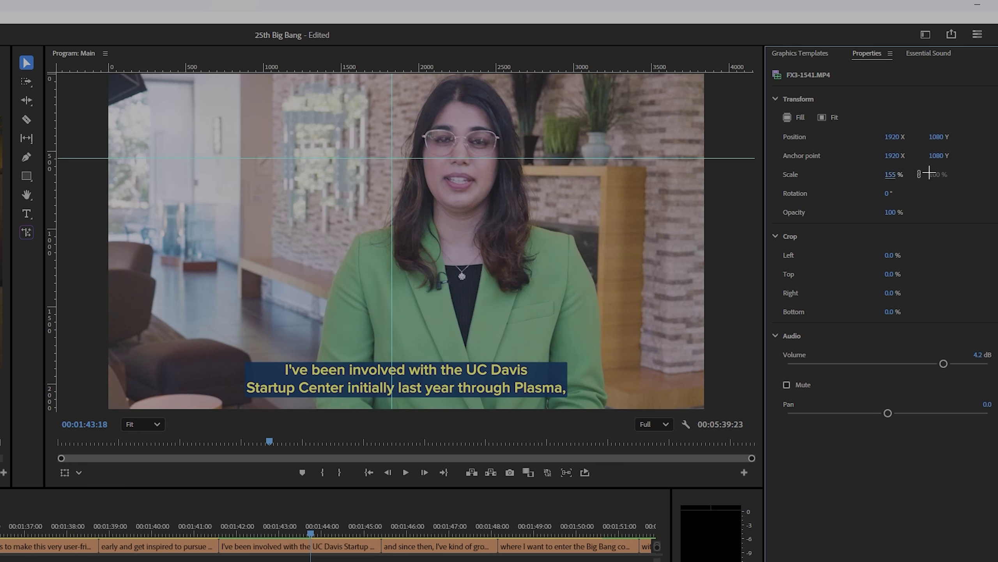
pyautogui.moveTo(939, 136); pyautogui.dragTo(985, 136)
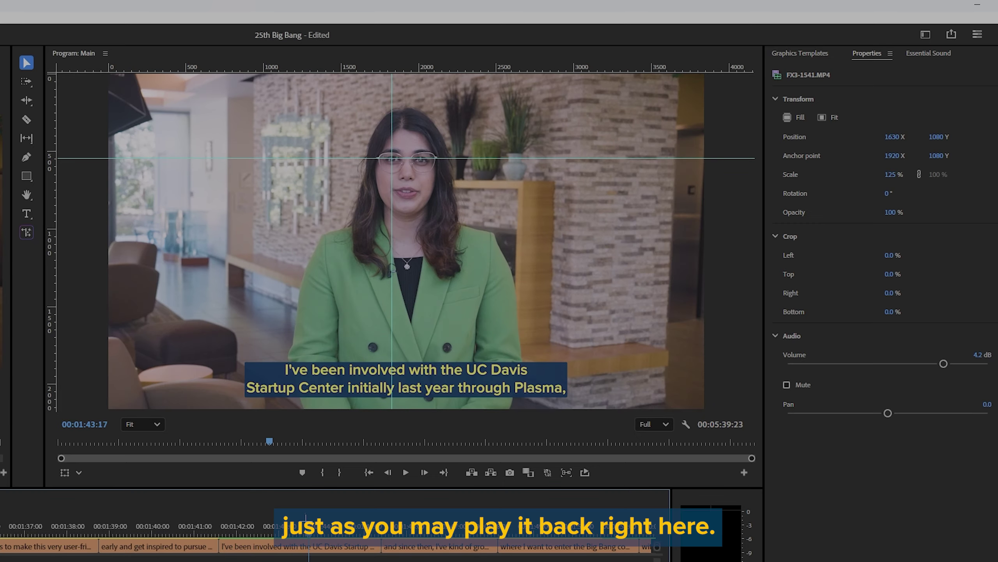
# Step: Play and scrub the jump cut with both interview clips at 125% scale to examine how it looks without a punch-in
pyautogui.press('space')
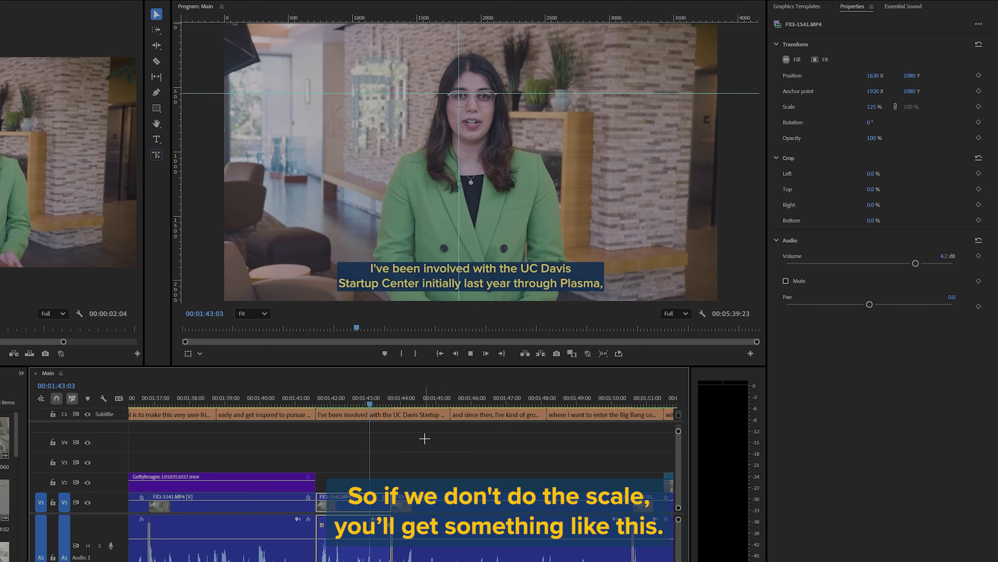
pyautogui.press('space')
pyautogui.press('space')
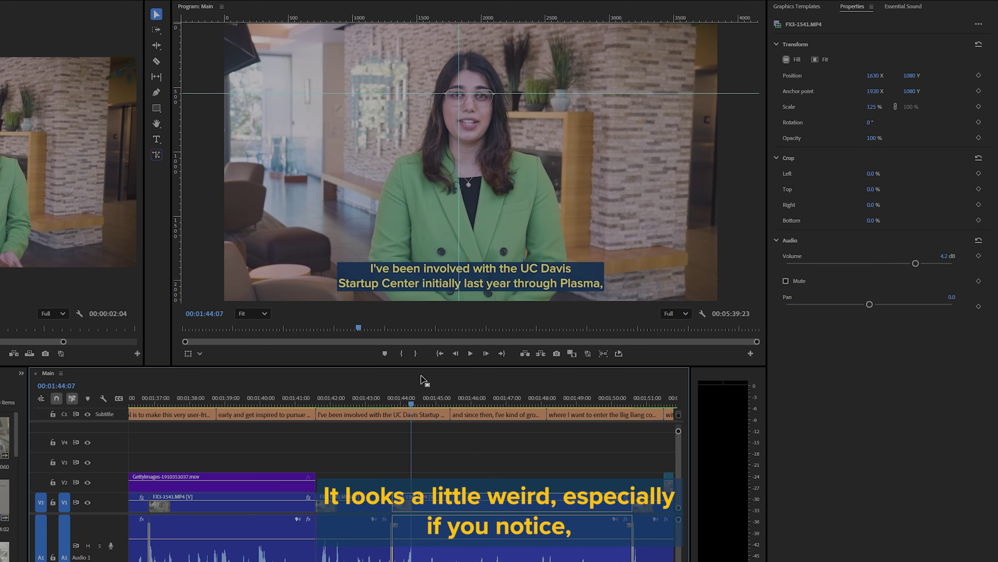
pyautogui.moveTo(410, 400); pyautogui.dragTo(386, 401)
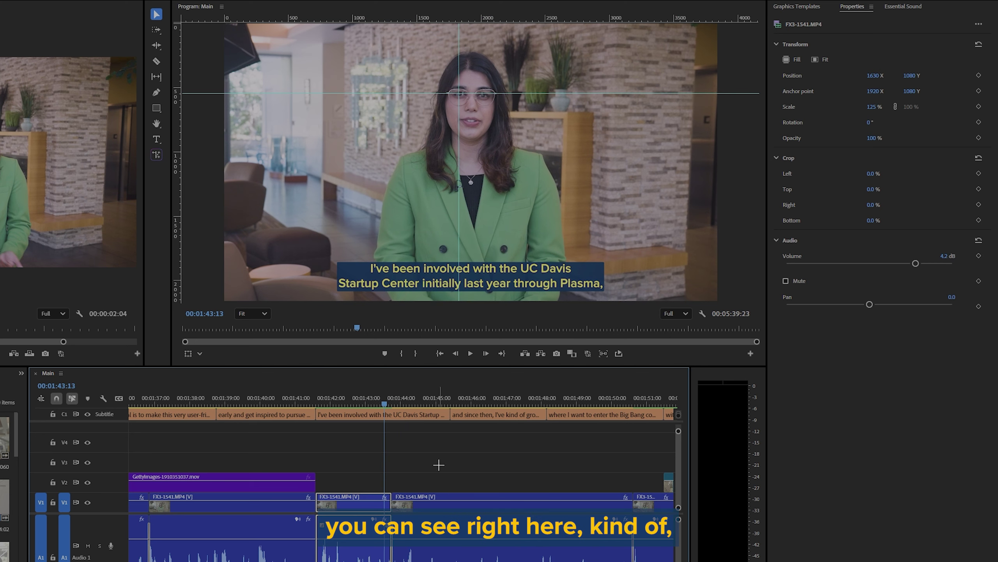
pyautogui.moveTo(384, 404)
pyautogui.mouseDown()
pyautogui.moveTo(397, 401)
pyautogui.moveTo(382, 408)
pyautogui.mouseUp()
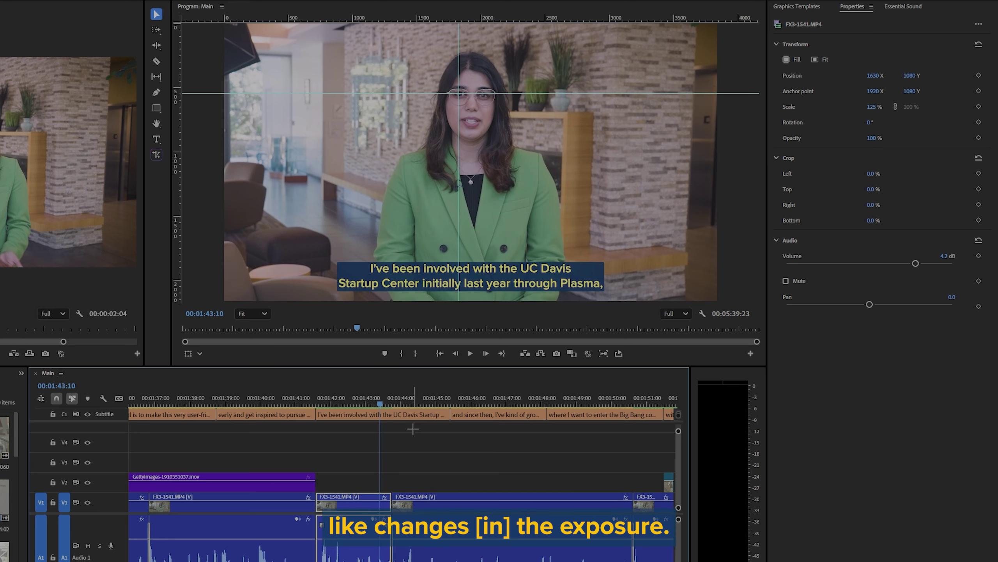
# Step: Play the cut with the following clip punched in to 155%, continuing to the punch-out before the professional pitching caption
pyautogui.click(422, 462)
pyautogui.click(436, 505)
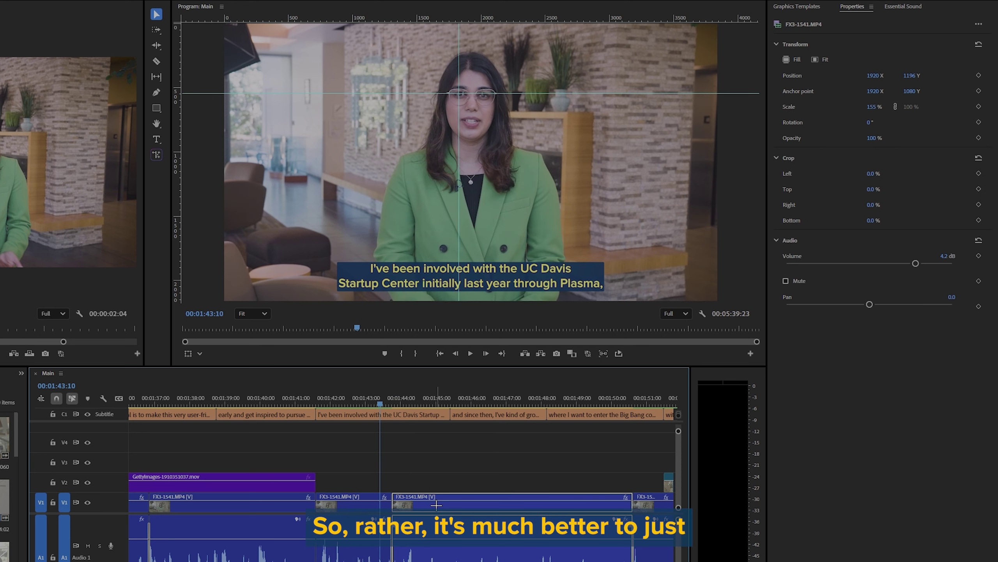
pyautogui.press('space')
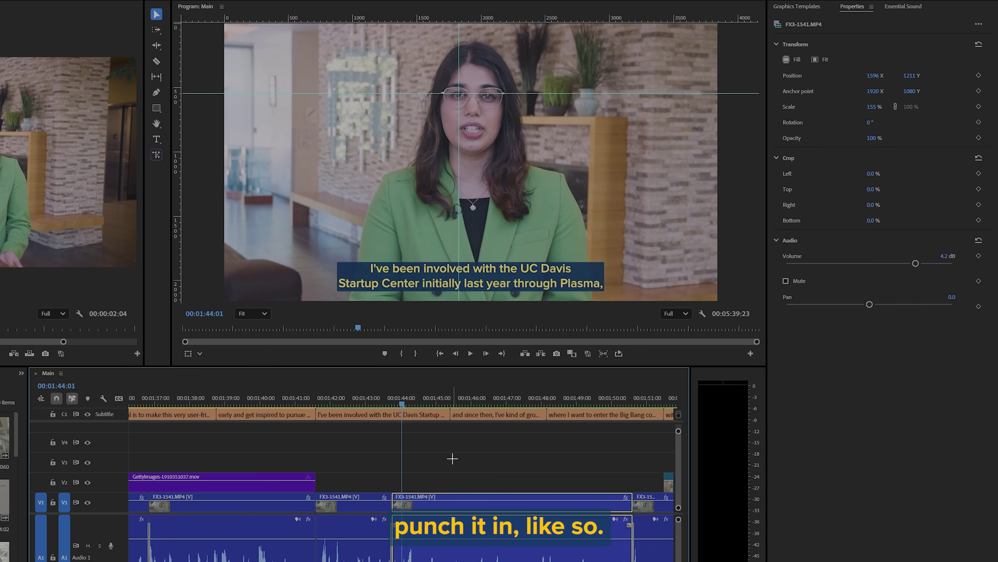
pyautogui.click(456, 468)
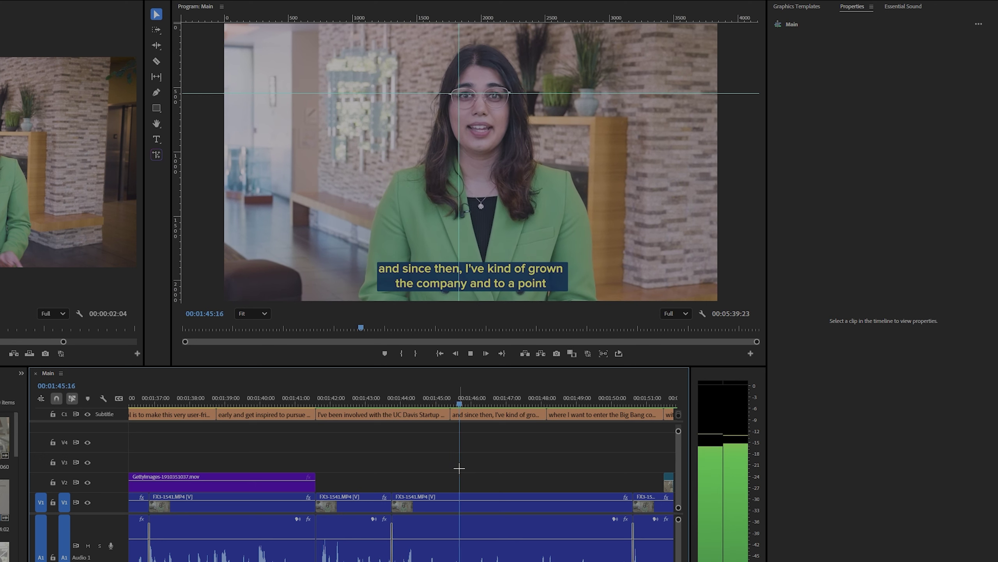
pyautogui.scroll(-3, 436, 467)
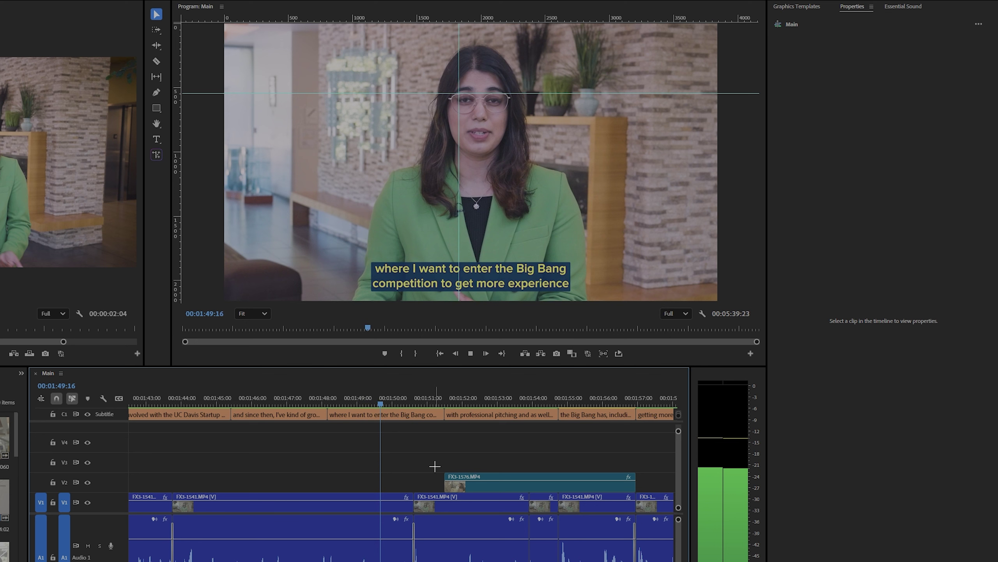
pyautogui.press('space')
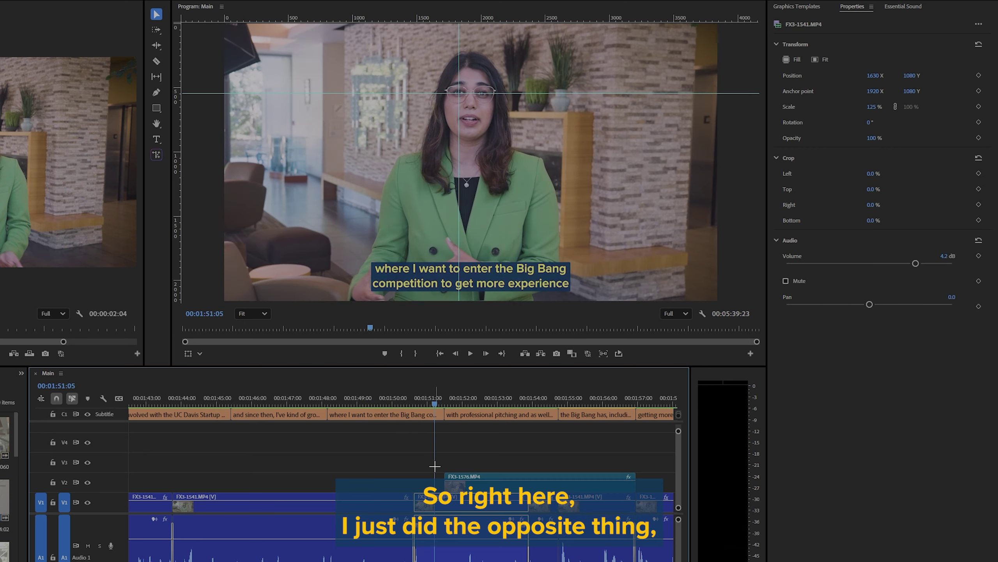
# Step: Compare the wide-to-tight and tight-to-wide interview cuts, and play on through the "getting more experience" caption
pyautogui.click(460, 397)
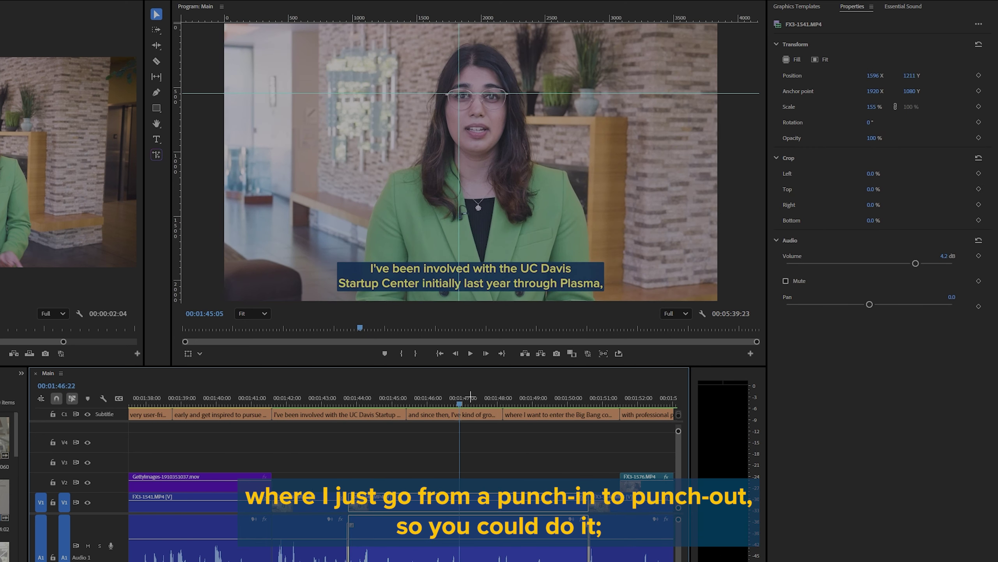
pyautogui.moveTo(561, 390); pyautogui.dragTo(596, 389)
pyautogui.click(321, 393)
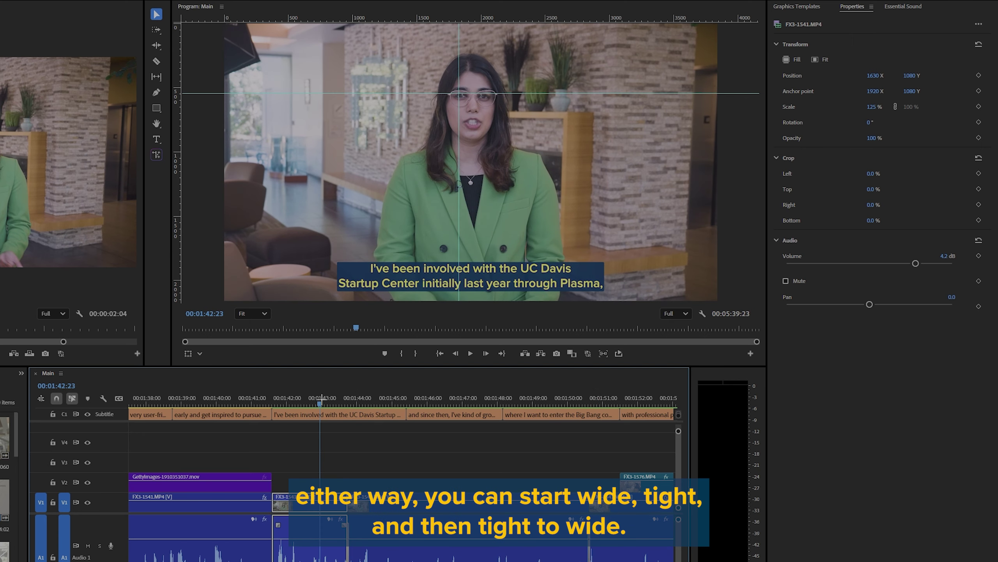
pyautogui.moveTo(342, 406); pyautogui.dragTo(358, 414)
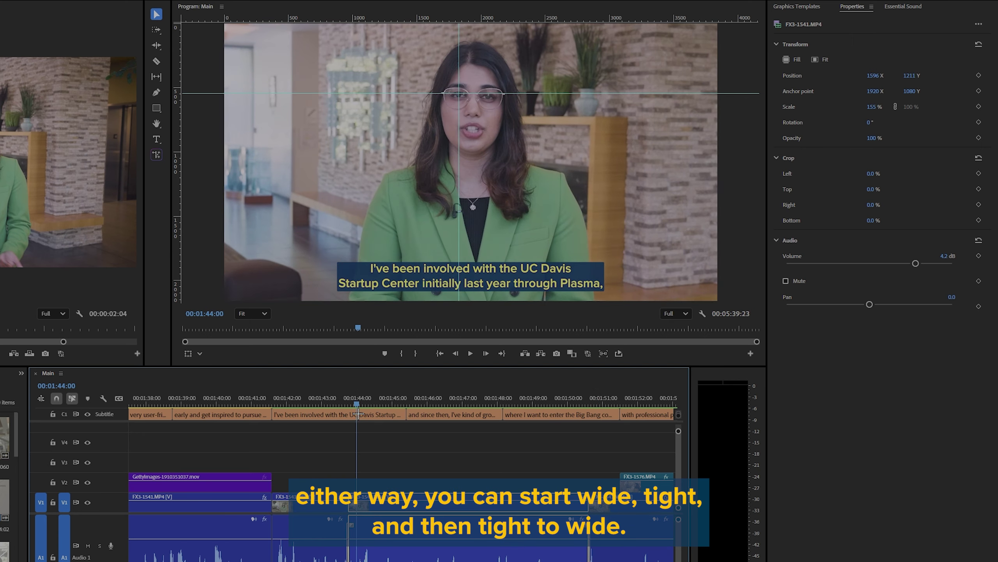
pyautogui.press('space')
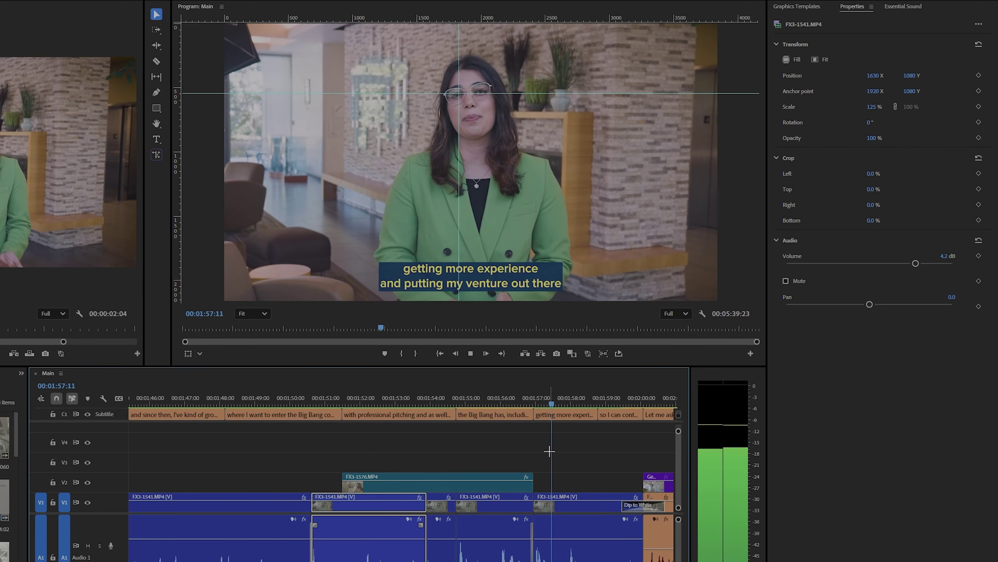
# Step: Scrub along the FX3-1576 B-roll clip to examine the interview cuts it covers, ending on the mentor list caption
pyautogui.press('space')
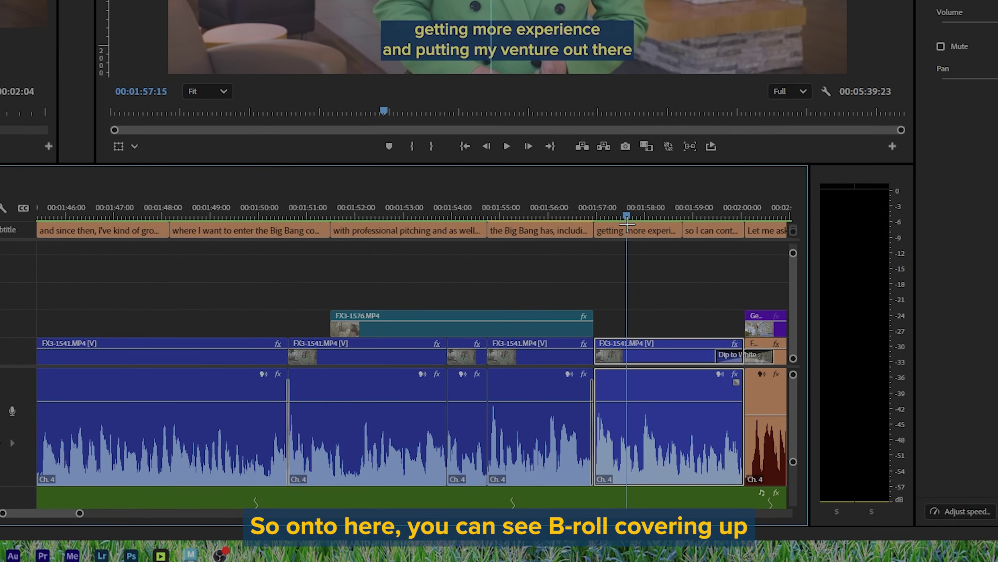
pyautogui.click(376, 455)
pyautogui.press('space')
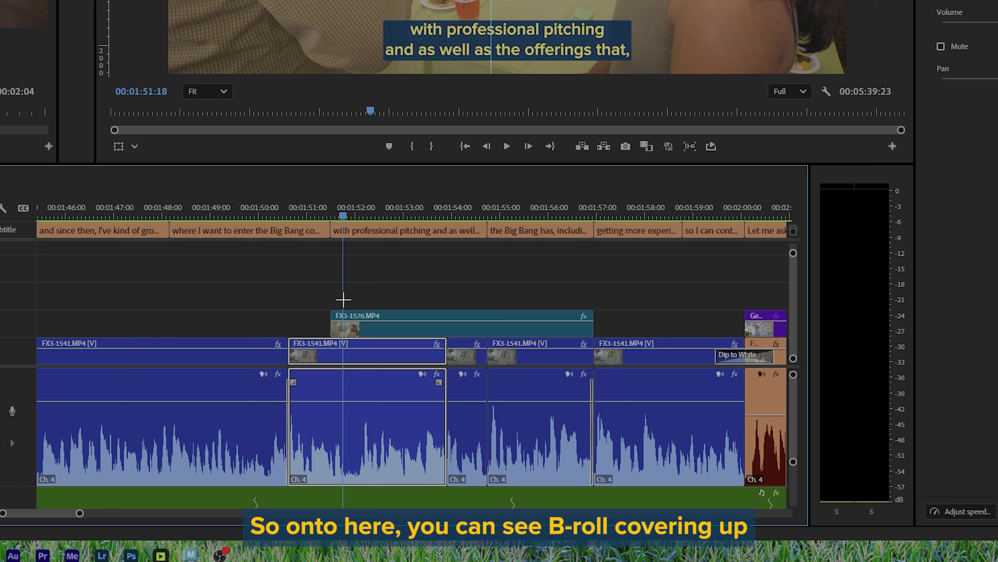
pyautogui.click(446, 343)
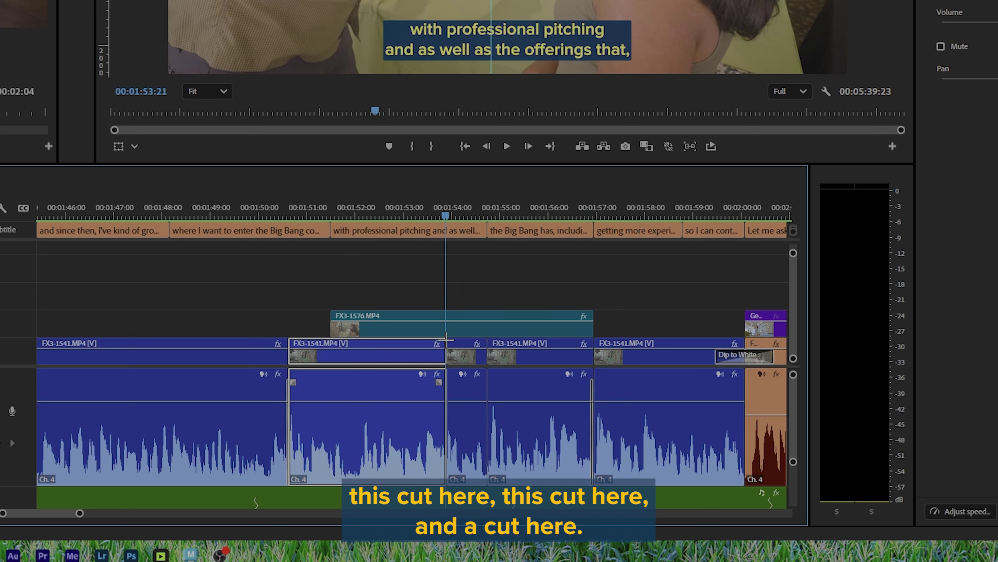
pyautogui.click(499, 349)
pyautogui.press('j')
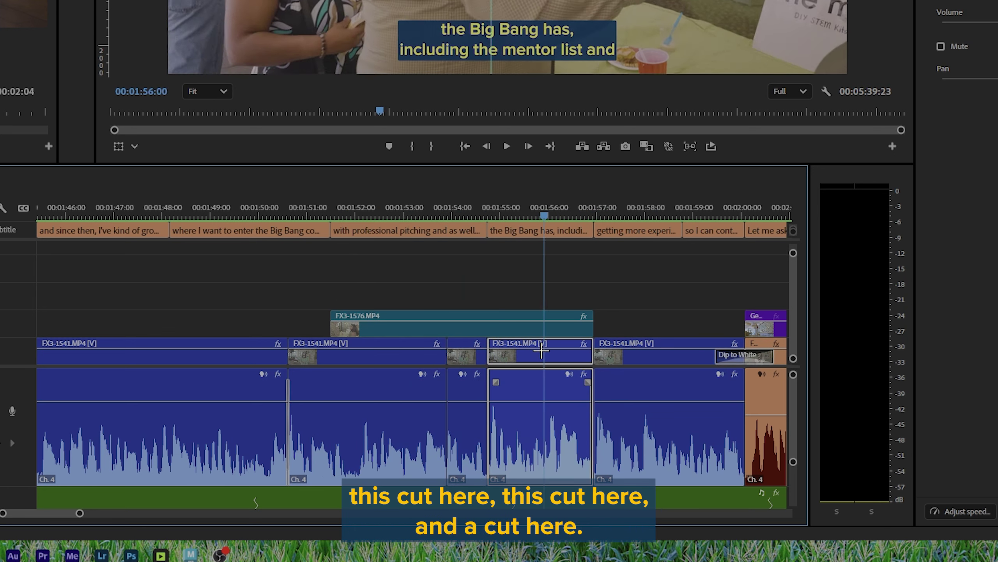
pyautogui.press('k')
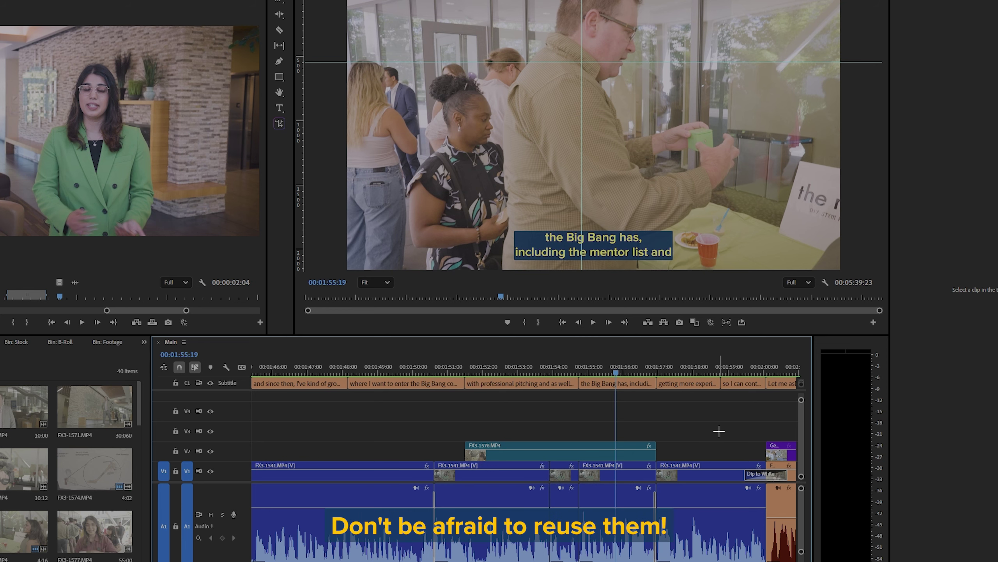
# Step: Play through the transition into the next interviewee's name shot and the stock B-roll, stopping over the covered interview cut
pyautogui.hscroll(5, 557, 416)
pyautogui.press('space')
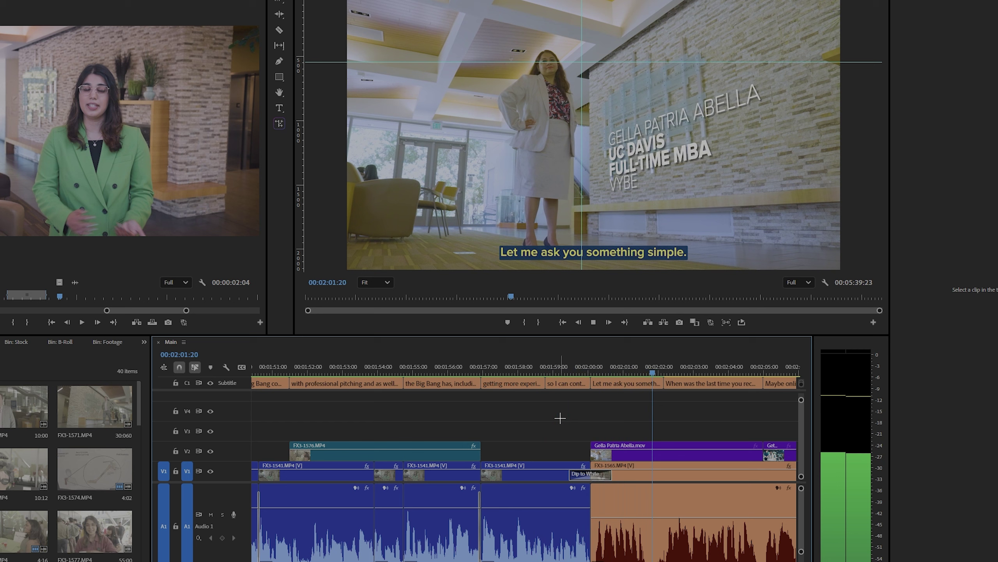
pyautogui.scroll(-3, 582, 395)
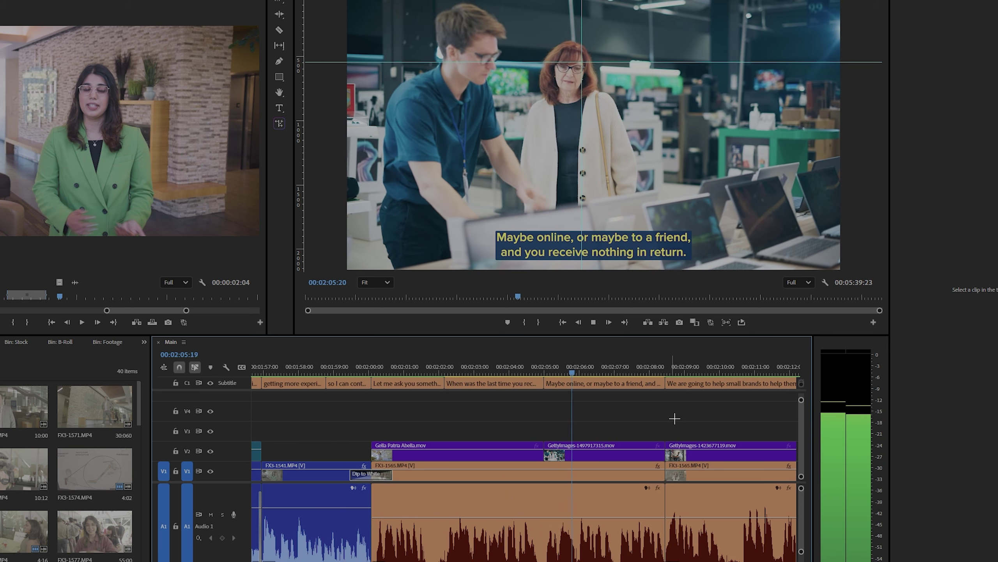
pyautogui.scroll(-1, 684, 413)
pyautogui.scroll(-1, 678, 422)
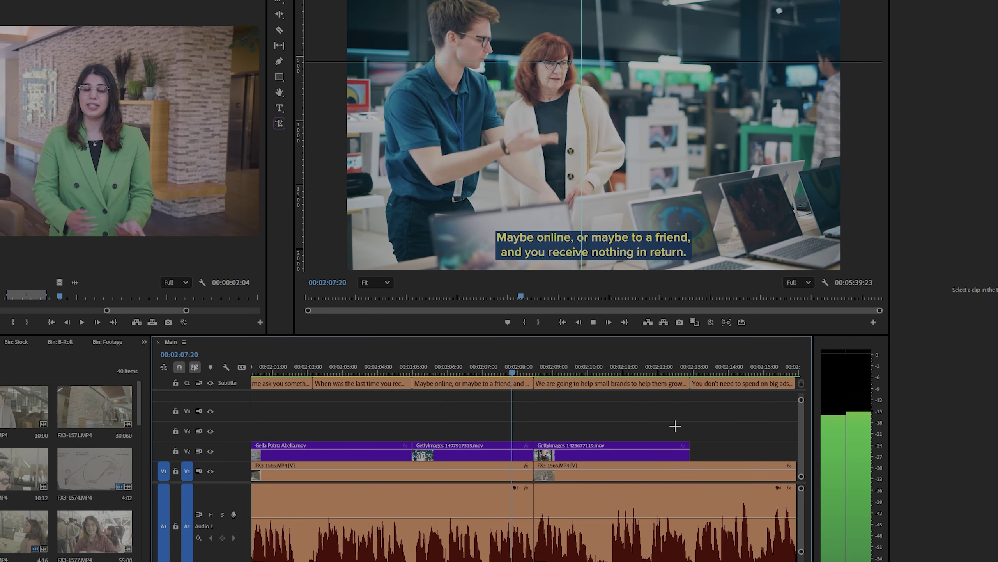
pyautogui.press('space')
pyautogui.press('-')
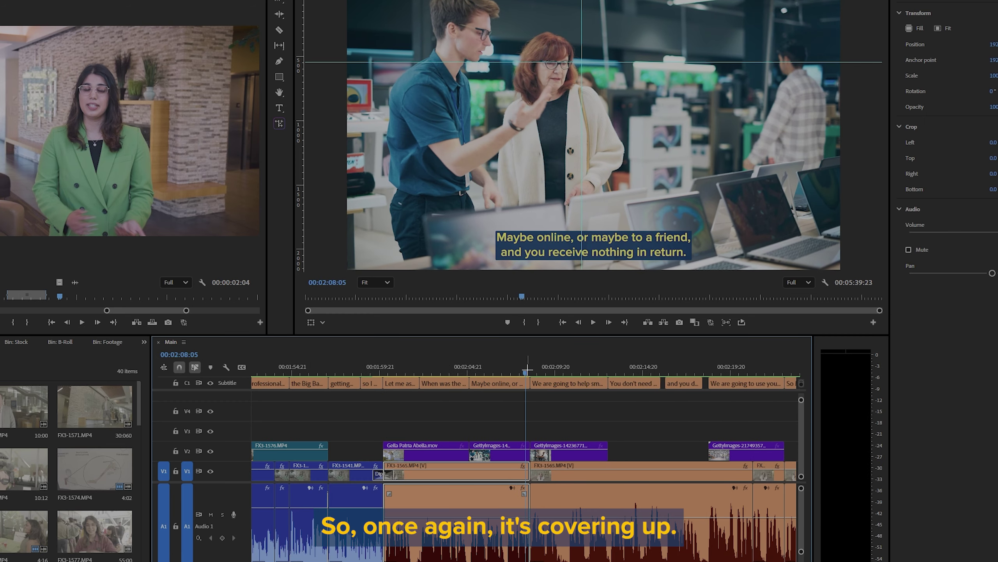
# Step: Scrub ahead to the B-roll comparing Liquid Death with a water bottle, and continue along the marketing section
pyautogui.moveTo(527, 370); pyautogui.dragTo(576, 373)
pyautogui.moveTo(616, 372); pyautogui.dragTo(642, 382)
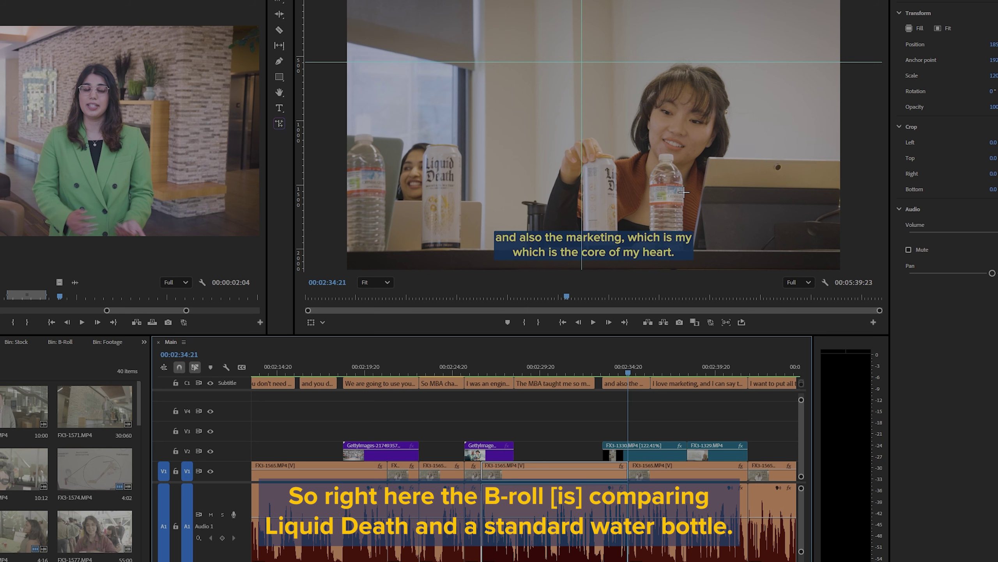
pyautogui.click(715, 368)
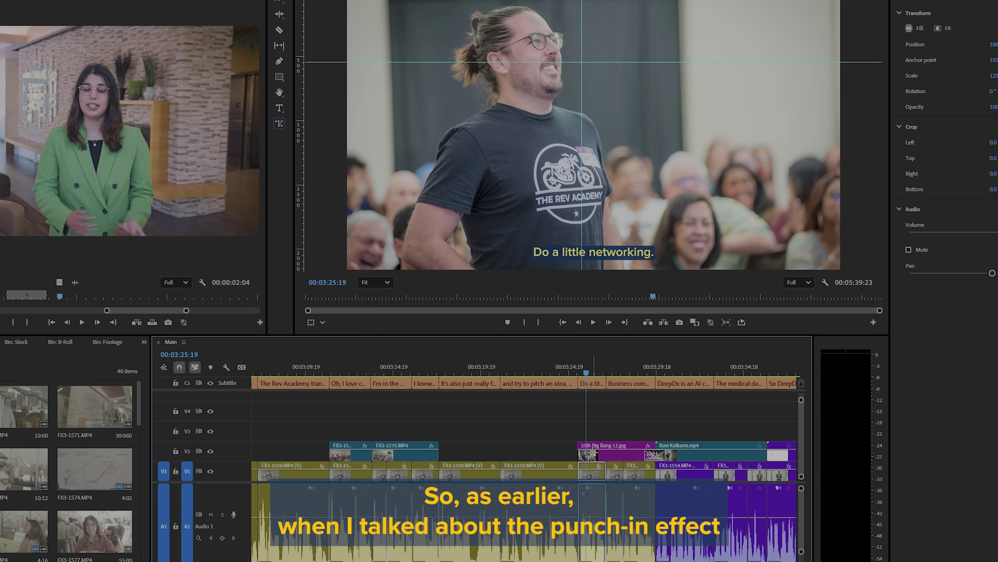
# Step: Select the 25th Big Bang-11.jpg still over the networking caption and display its effect settings
pyautogui.click(593, 452)
pyautogui.scroll(15, 433, 411)
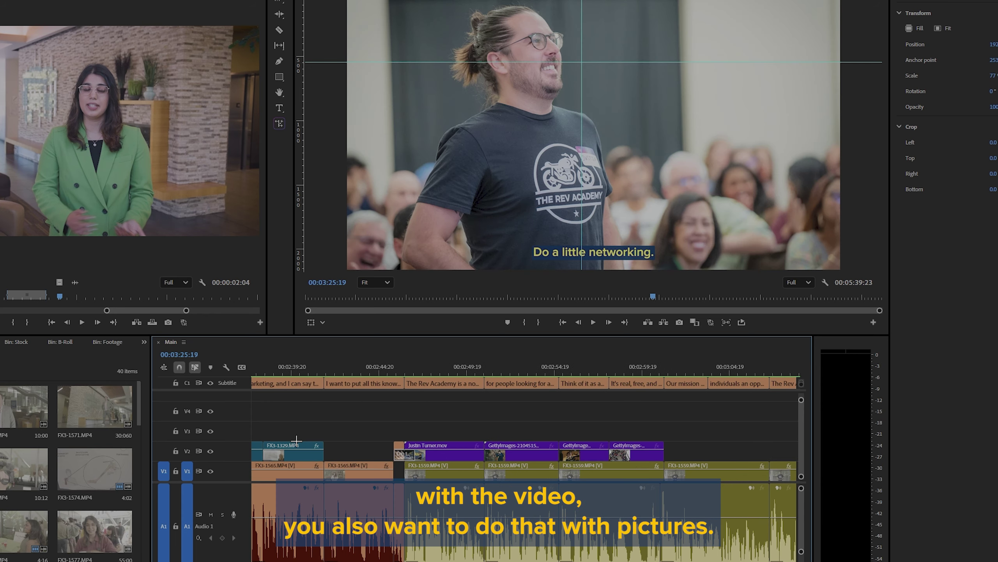
pyautogui.scroll(-14, 642, 417)
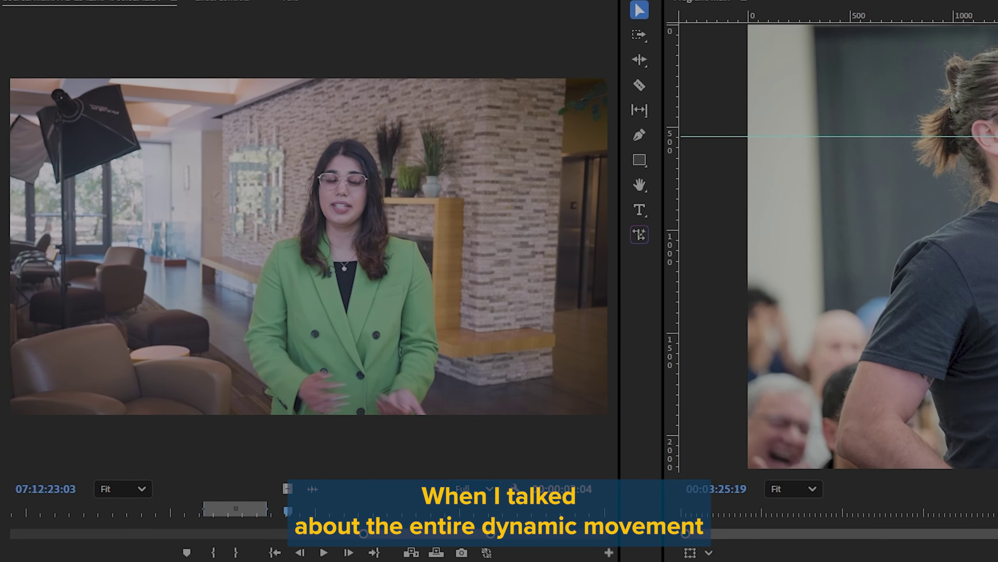
pyautogui.click(213, 7)
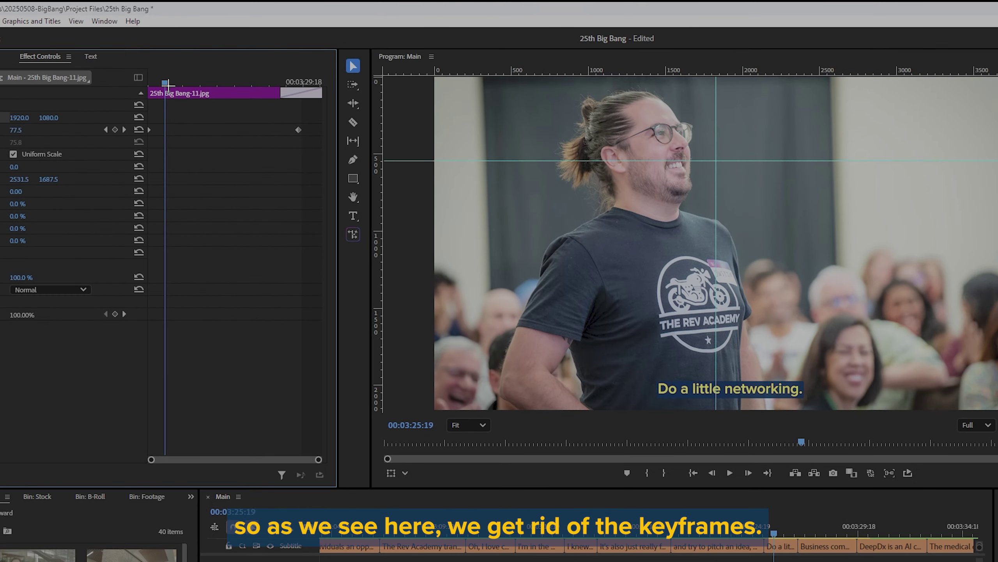
# Step: Return to the start of the still and play it to examine its zoom towards the middle of the frame
pyautogui.moveTo(162, 87); pyautogui.dragTo(126, 91)
pyautogui.press('space')
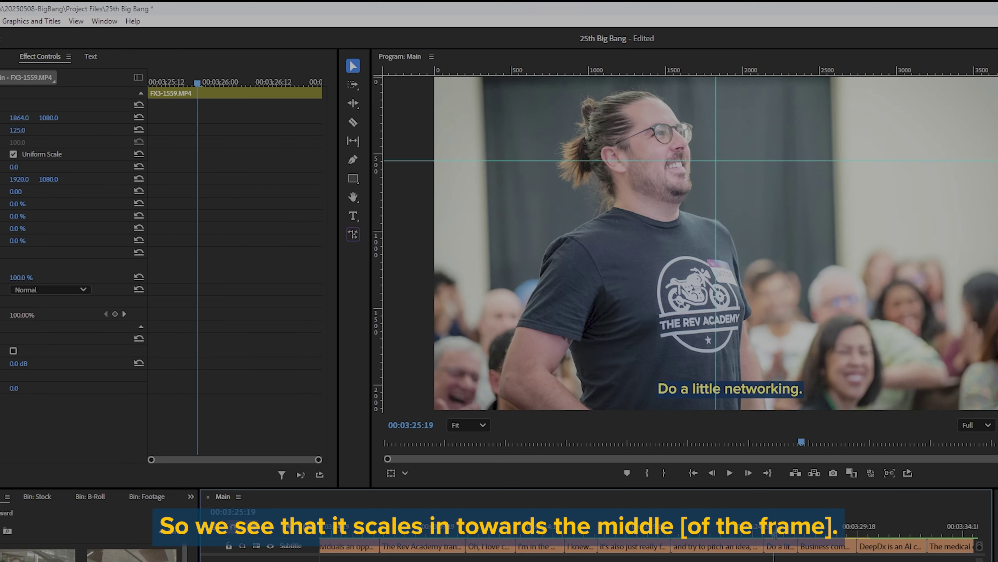
pyautogui.press('space')
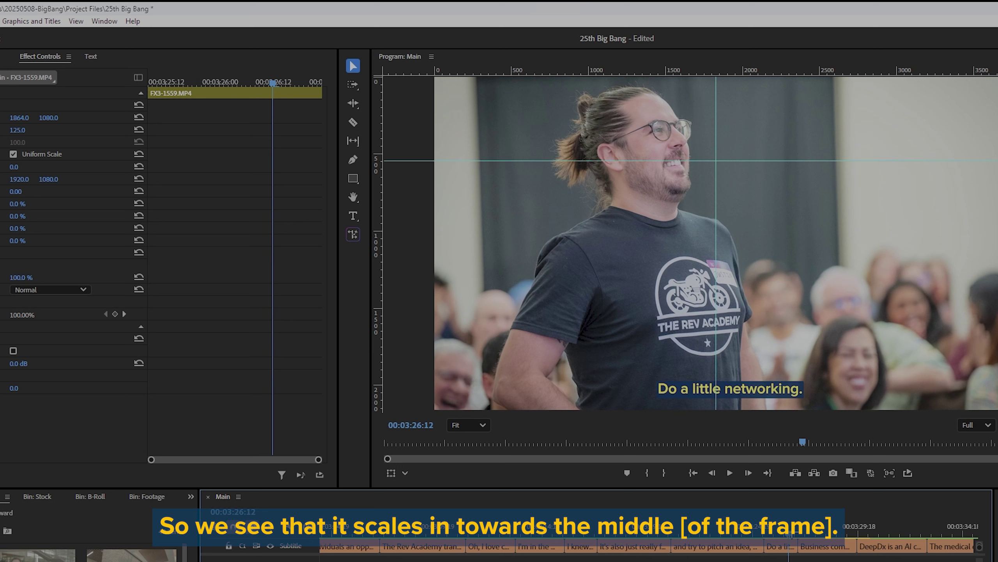
pyautogui.click(797, 526)
pyautogui.click(796, 525)
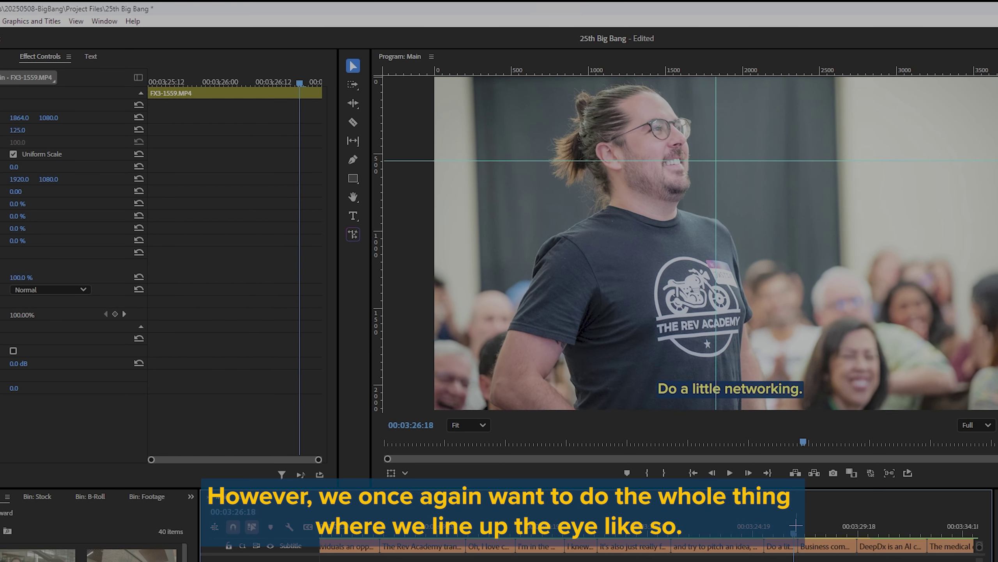
# Step: Reposition both guides on the man's eye in the still, the vertical one at 1453, and return to its first keyframe
pyautogui.click(552, 138)
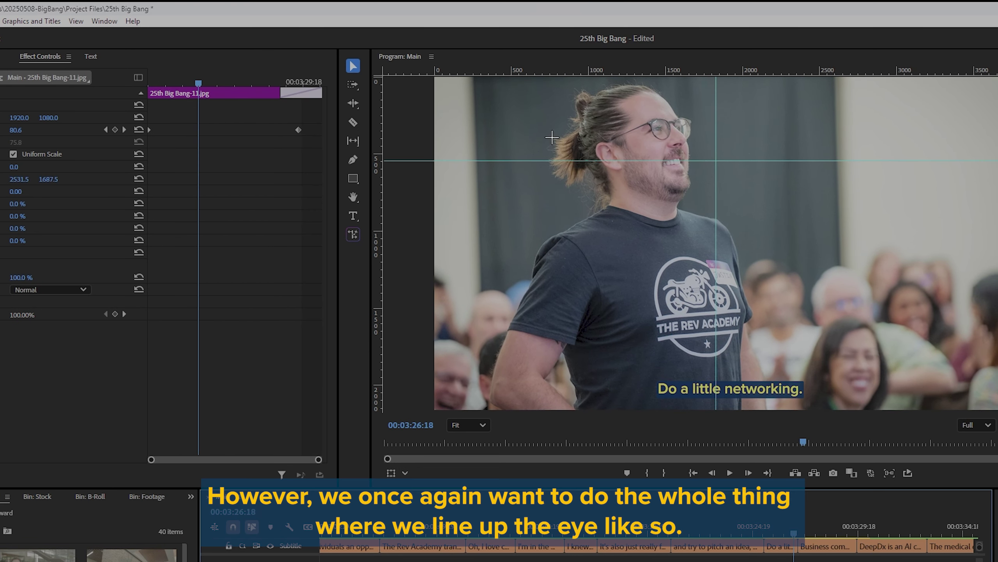
pyautogui.moveTo(691, 161); pyautogui.dragTo(659, 147)
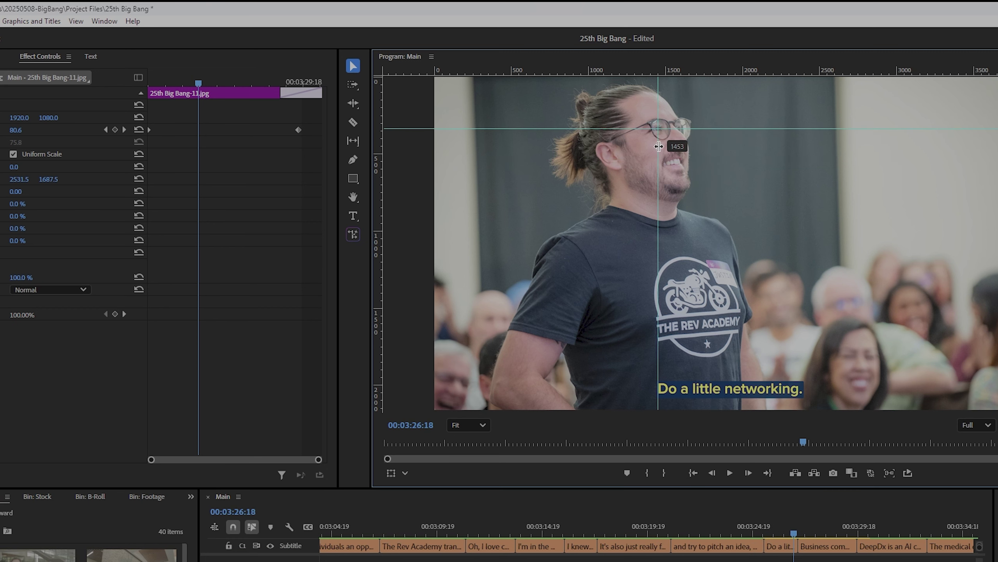
pyautogui.moveTo(199, 82); pyautogui.dragTo(148, 83)
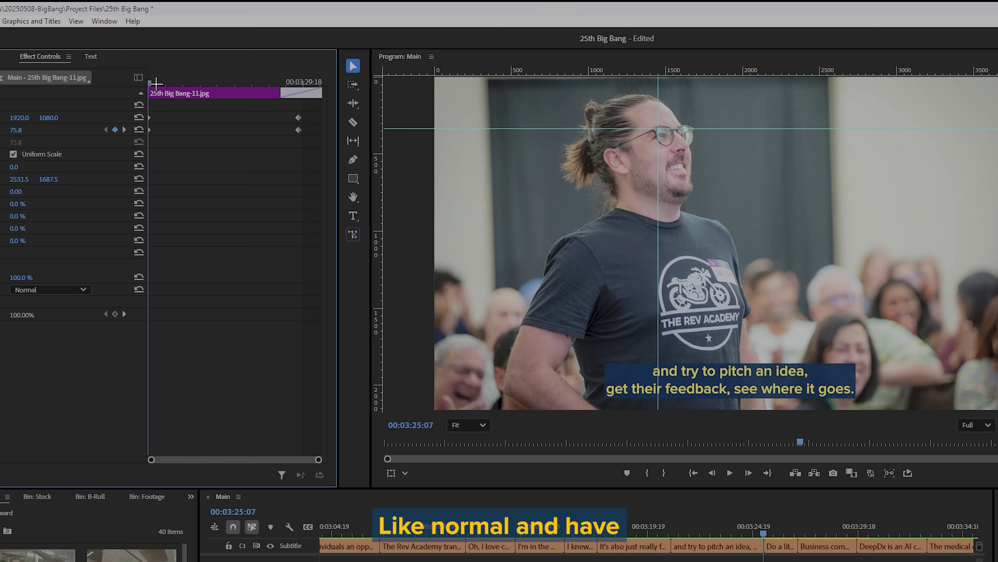
# Step: Scrub and play the still with its position keyframes to compare the eye-aligned zoom with the centred one
pyautogui.moveTo(154, 83); pyautogui.dragTo(297, 92)
pyautogui.moveTo(813, 526); pyautogui.dragTo(768, 526)
pyautogui.press('space')
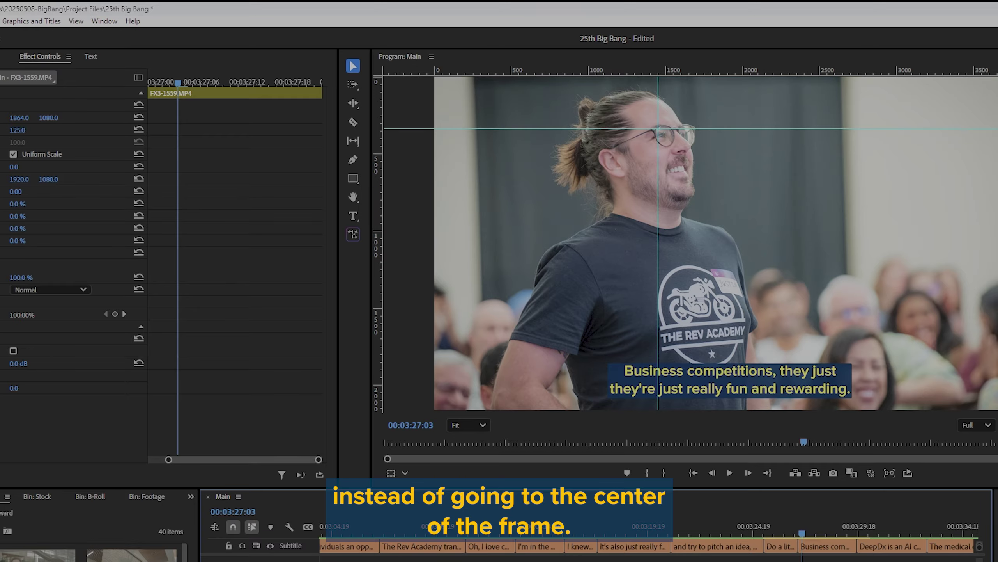
pyautogui.press('space')
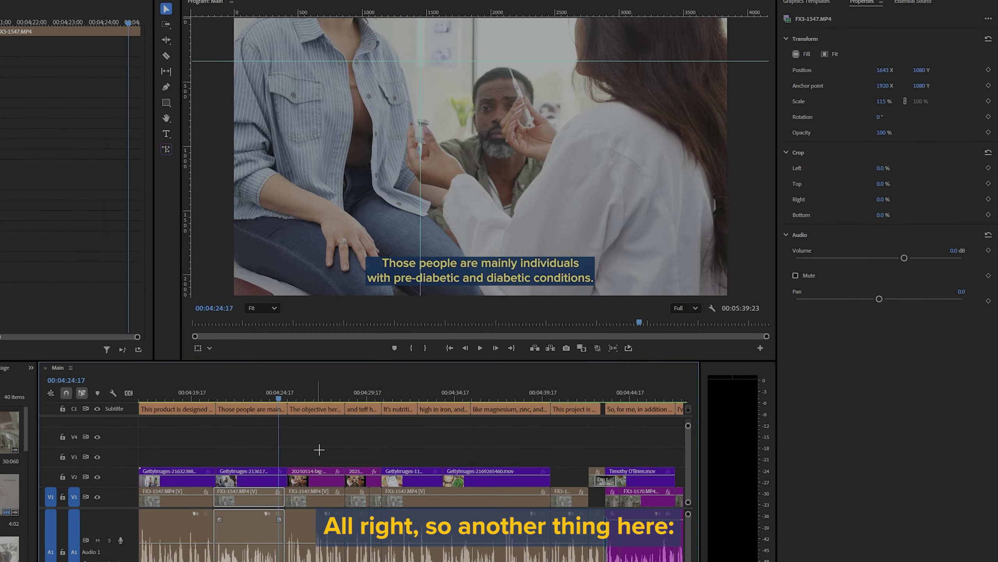
# Step: Play into the group photo over the high dose of fiber caption and select the 20250514-big-bang-2419.jpg still
pyautogui.click(319, 450)
pyautogui.press('space')
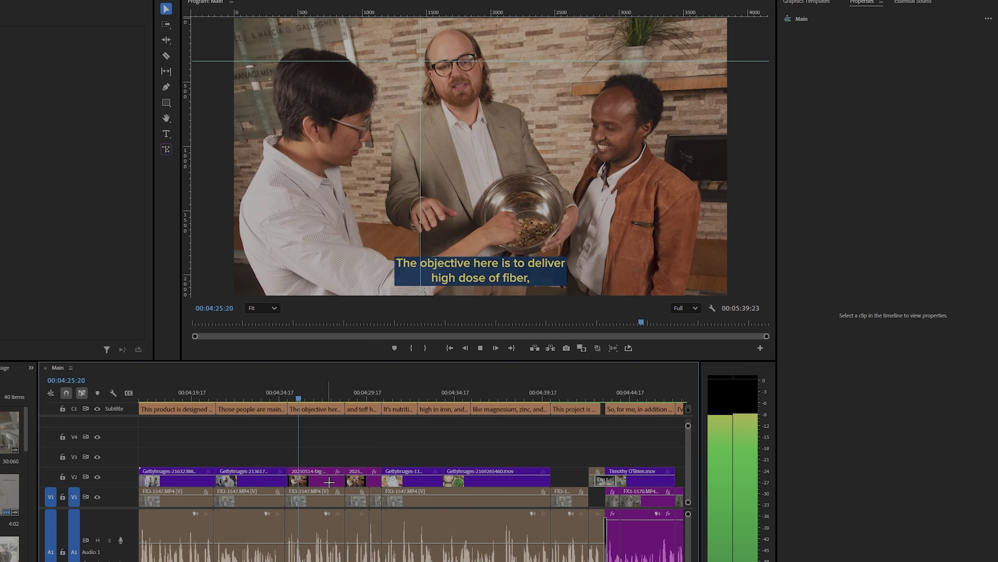
pyautogui.click(329, 496)
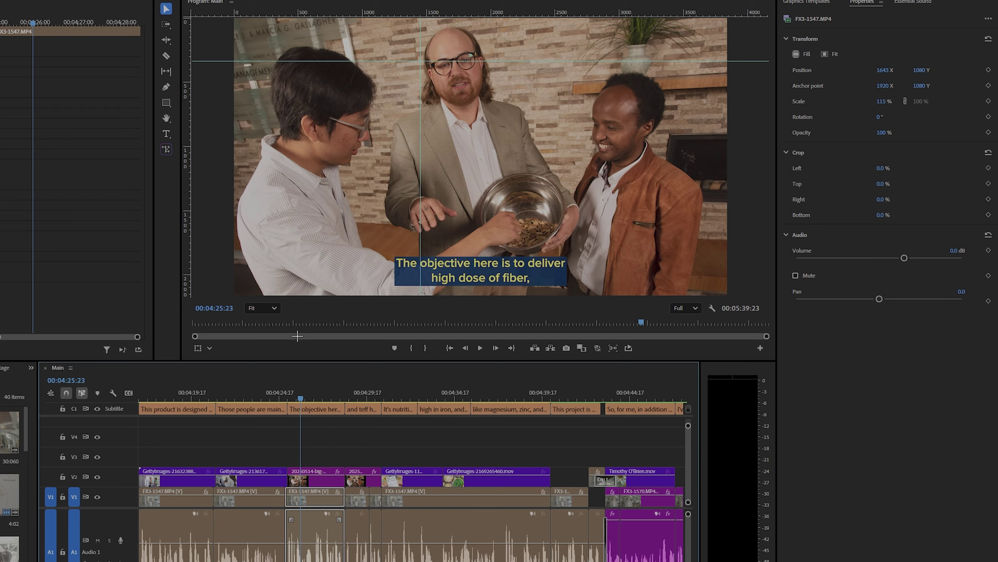
pyautogui.click(297, 468)
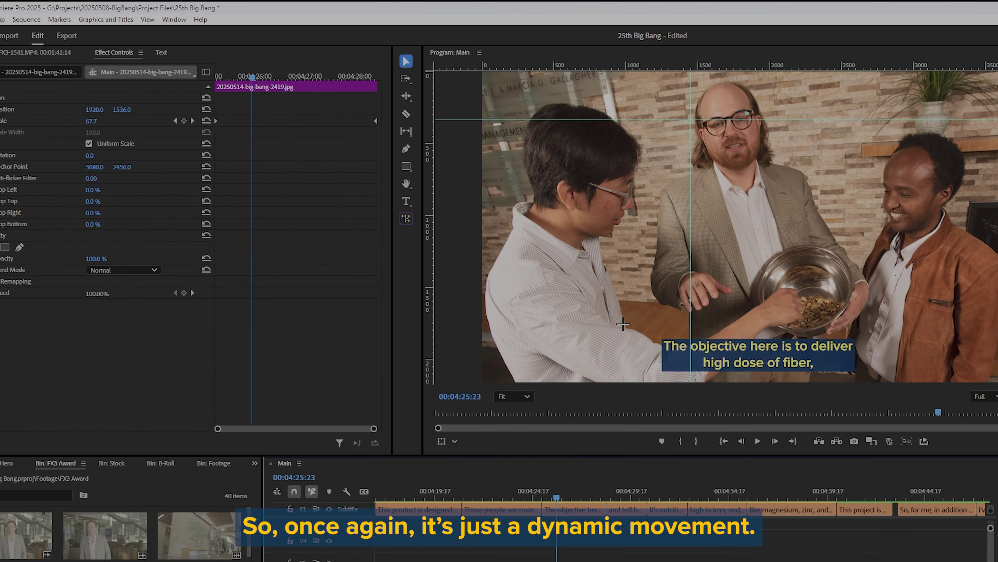
# Step: Scrub the group photo from its start to its last scale keyframe and back to examine the standard push-in
pyautogui.moveTo(244, 71); pyautogui.dragTo(280, 127)
pyautogui.press('space')
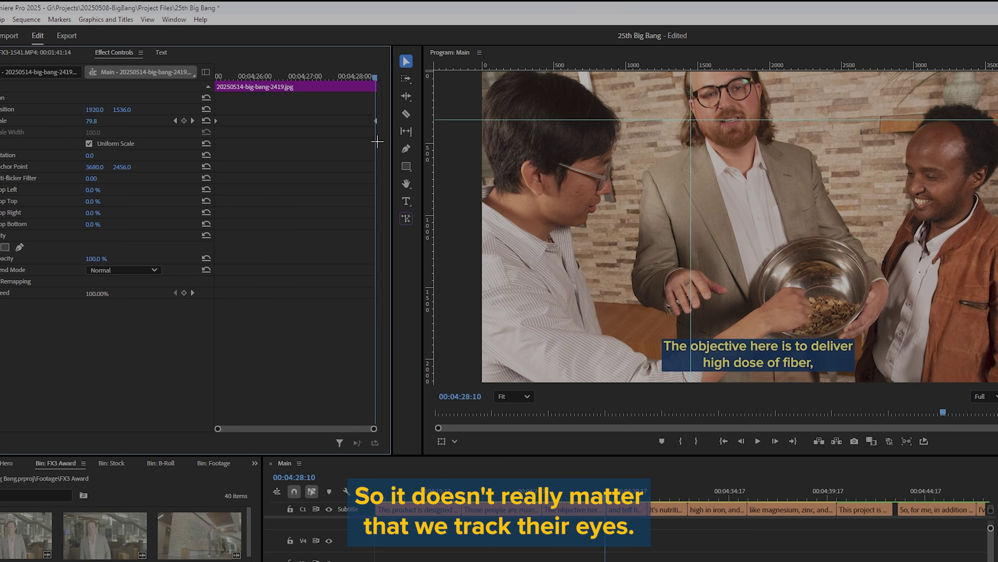
pyautogui.moveTo(244, 76); pyautogui.dragTo(216, 76)
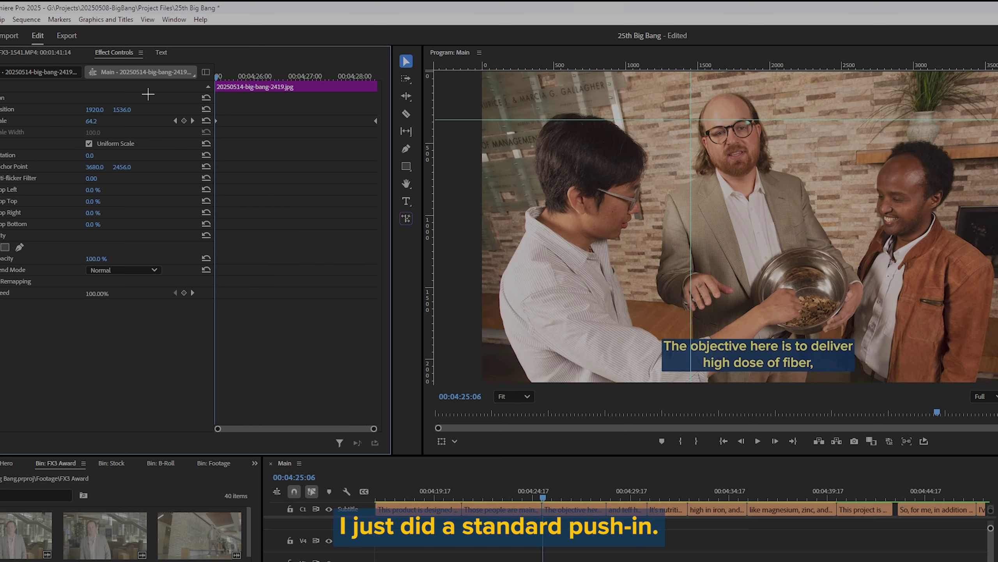
# Step: Play the group photo's push-in on into the second photo's push-out, and replay it from the fiber caption
pyautogui.press('space')
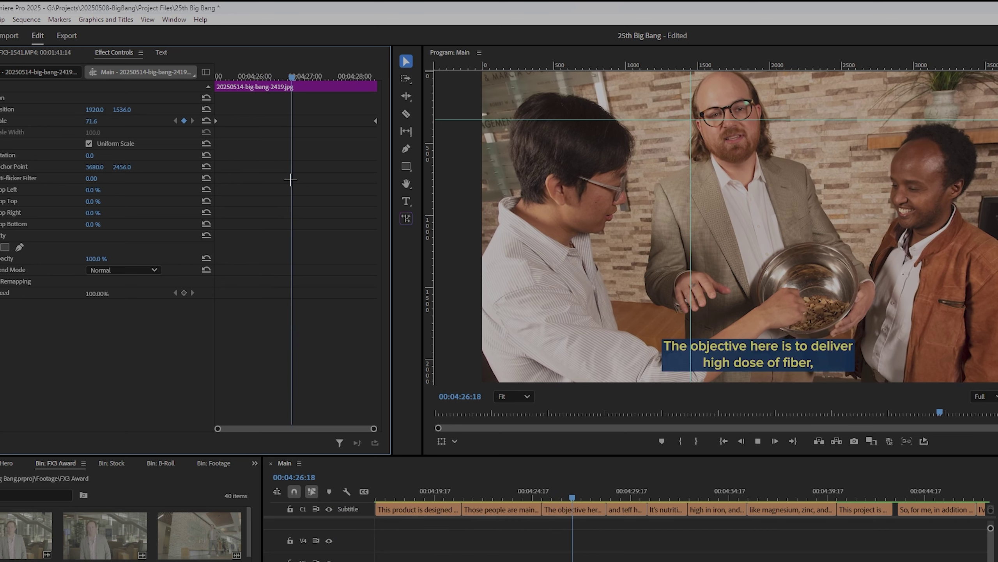
pyautogui.click(606, 553)
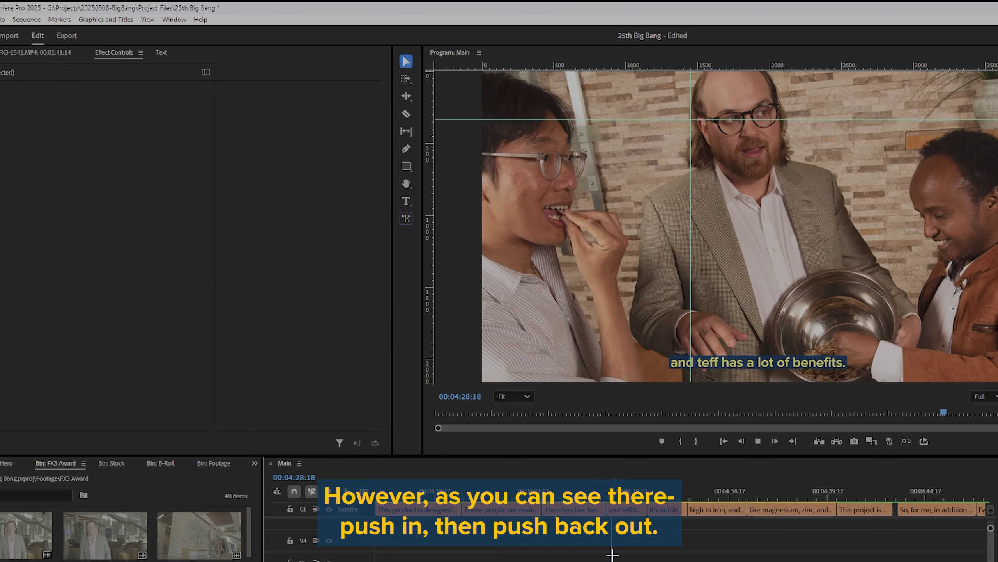
pyautogui.press('space')
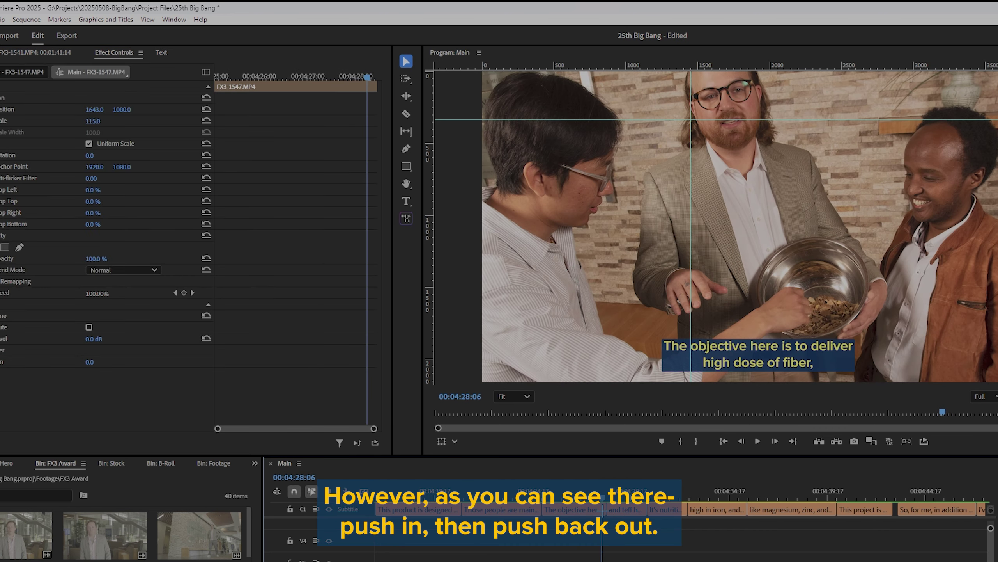
pyautogui.moveTo(603, 511); pyautogui.dragTo(547, 510)
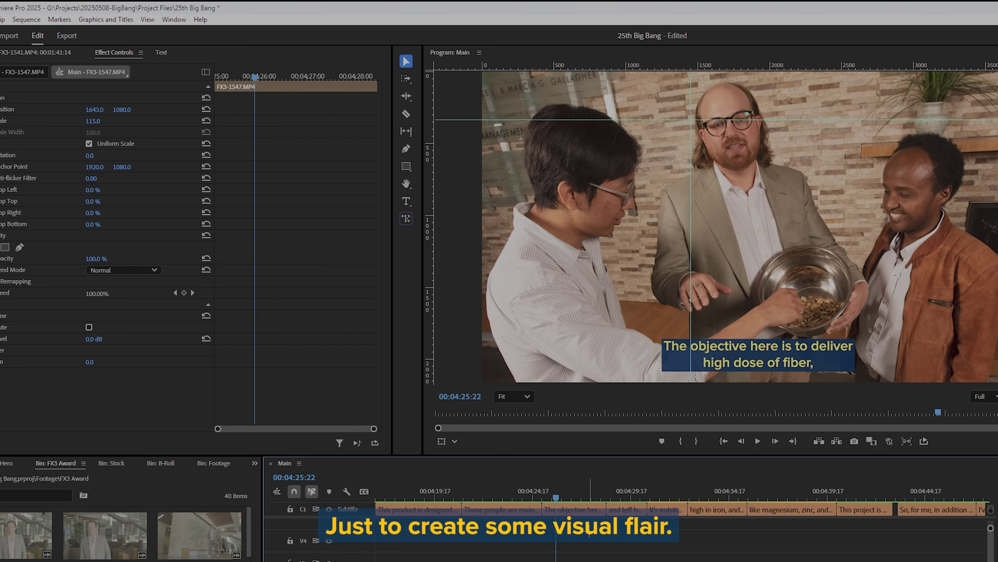
pyautogui.press('space')
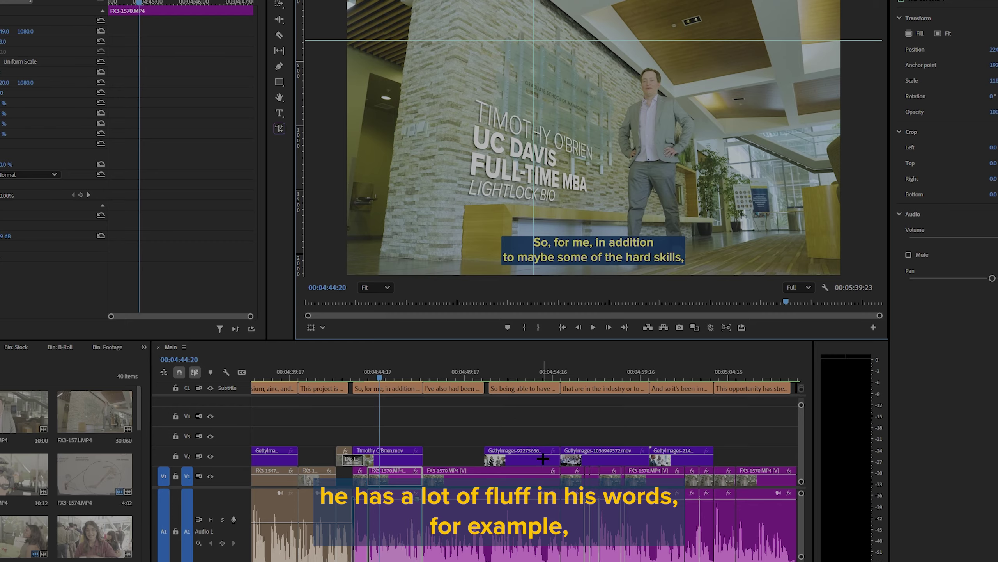
# Step: Open the raw FX3-1570.MP4 footage behind the heavily cut interview passage and play it from the start of the used range
pyautogui.click(588, 373)
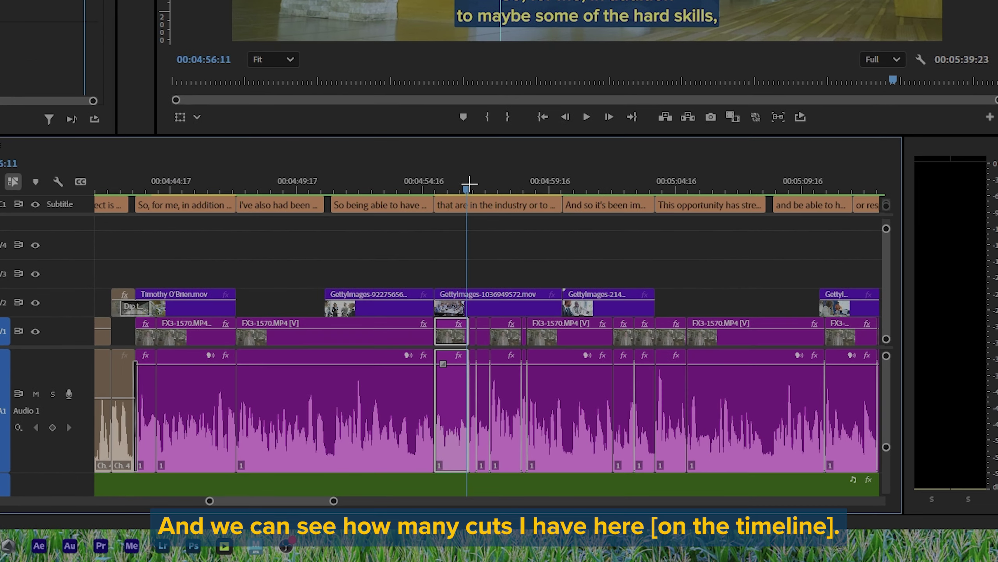
pyautogui.moveTo(475, 183); pyautogui.dragTo(434, 224)
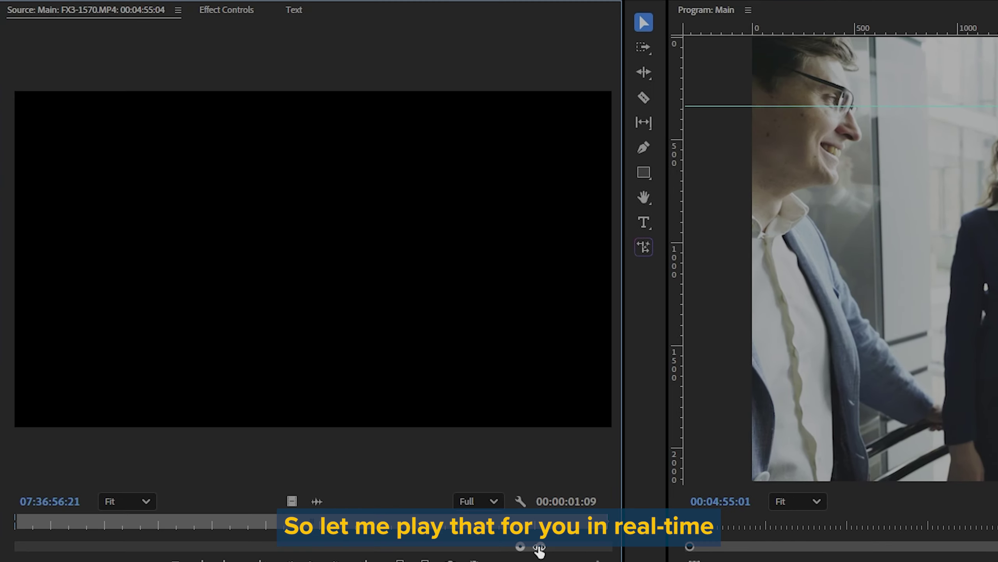
pyautogui.moveTo(540, 547); pyautogui.dragTo(606, 546)
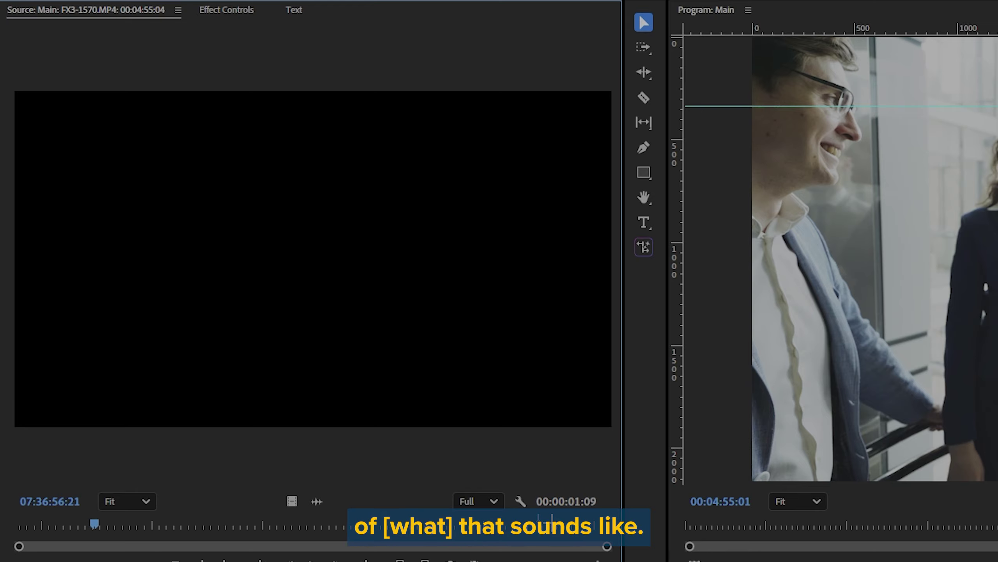
pyautogui.click(535, 524)
pyautogui.moveTo(606, 546); pyautogui.dragTo(461, 553)
pyautogui.click(362, 523)
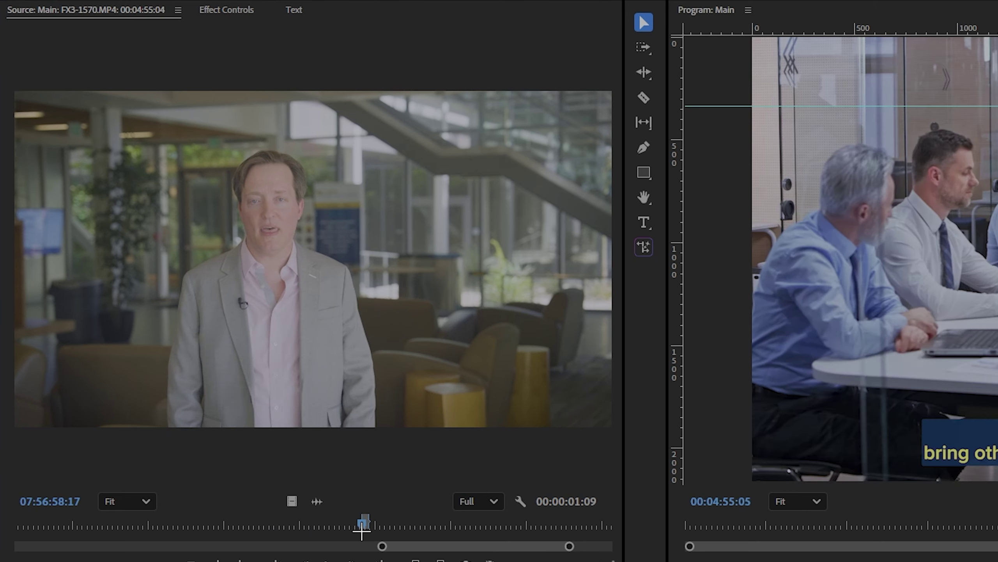
pyautogui.click(328, 557)
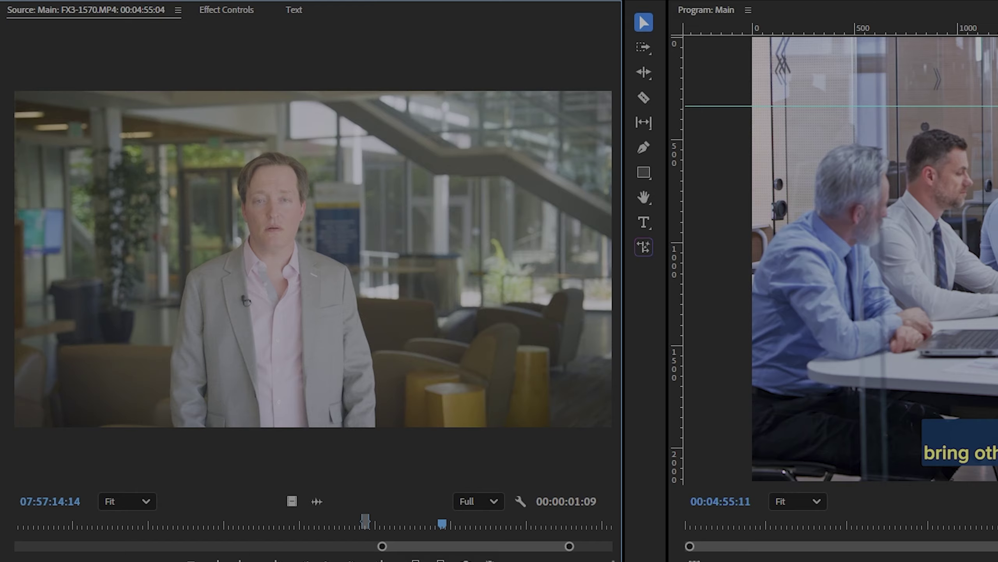
# Step: Play the edited version of that passage from the "So being able to have to sell my idea to those" caption
pyautogui.press('j')
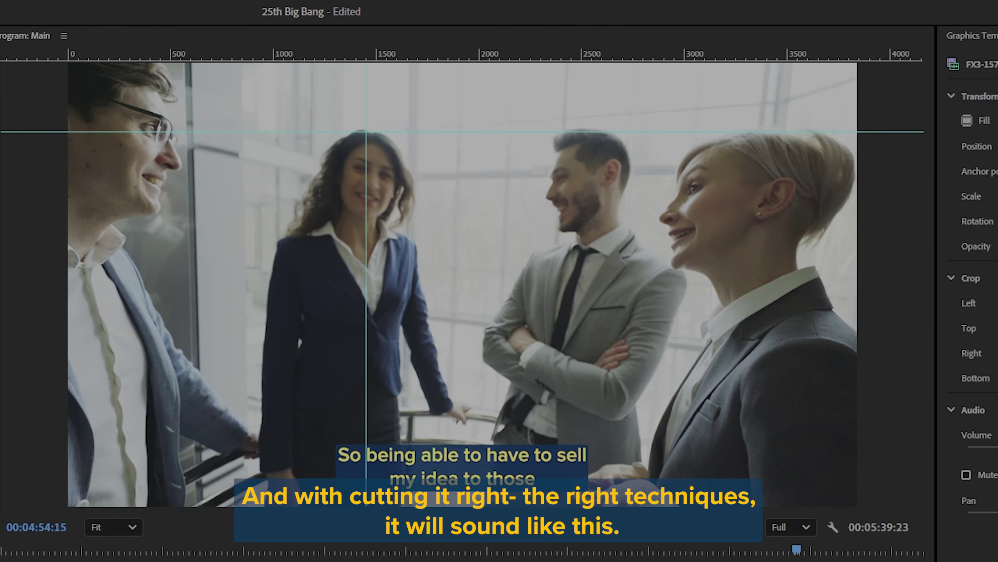
pyautogui.press('l')
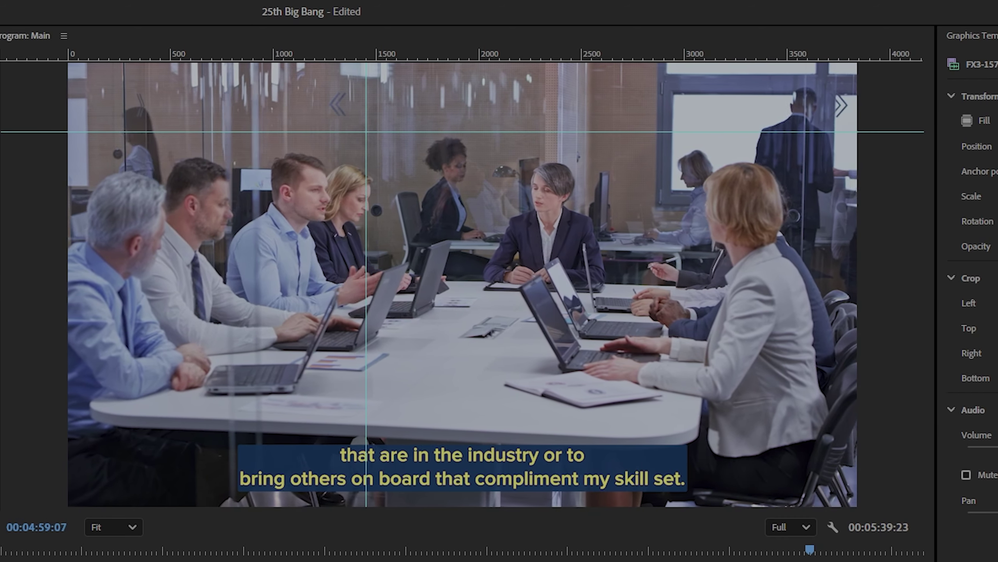
pyautogui.press('super+s')
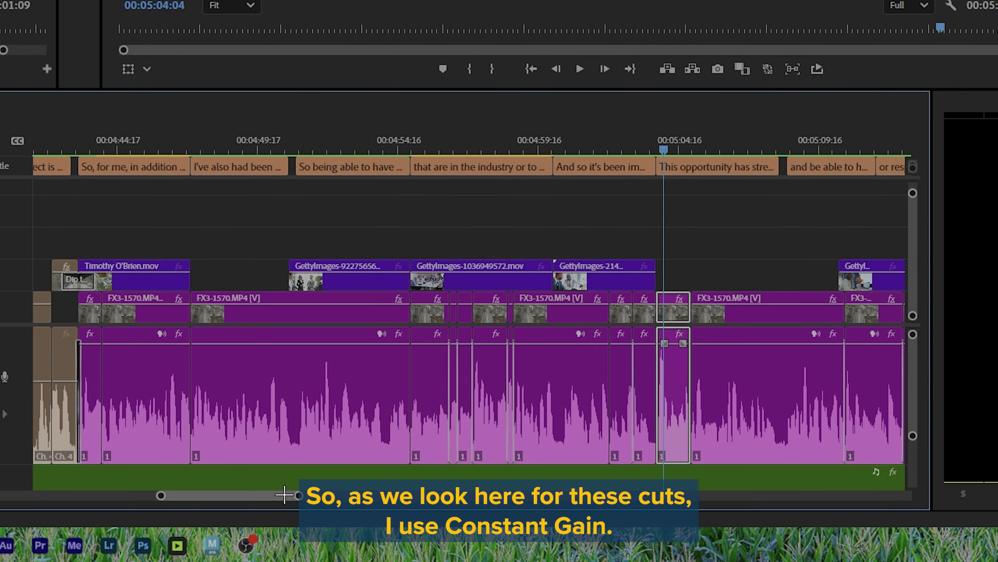
# Step: Examine the short audio crossfades between the FX3-1570.MP4 cuts under GettyImages-1036949572.mov and play across them
pyautogui.moveTo(248, 499); pyautogui.dragTo(213, 495)
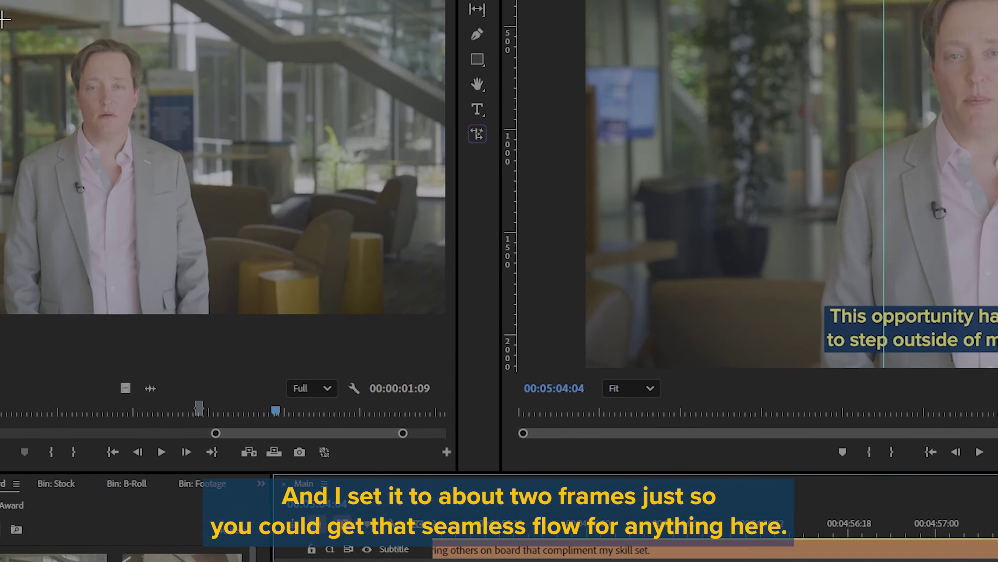
pyautogui.click(0, 0)
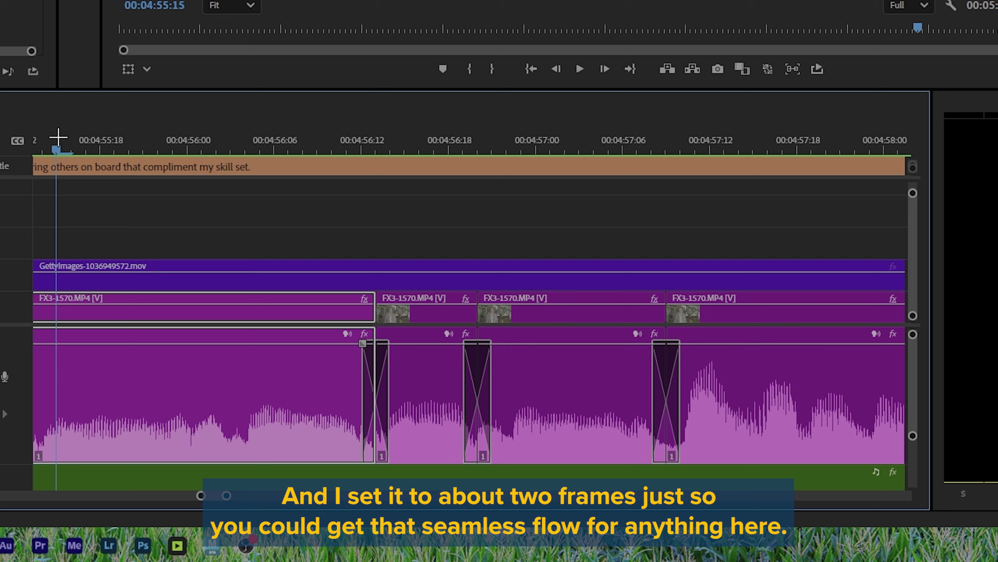
pyautogui.click(410, 243)
pyautogui.press('space')
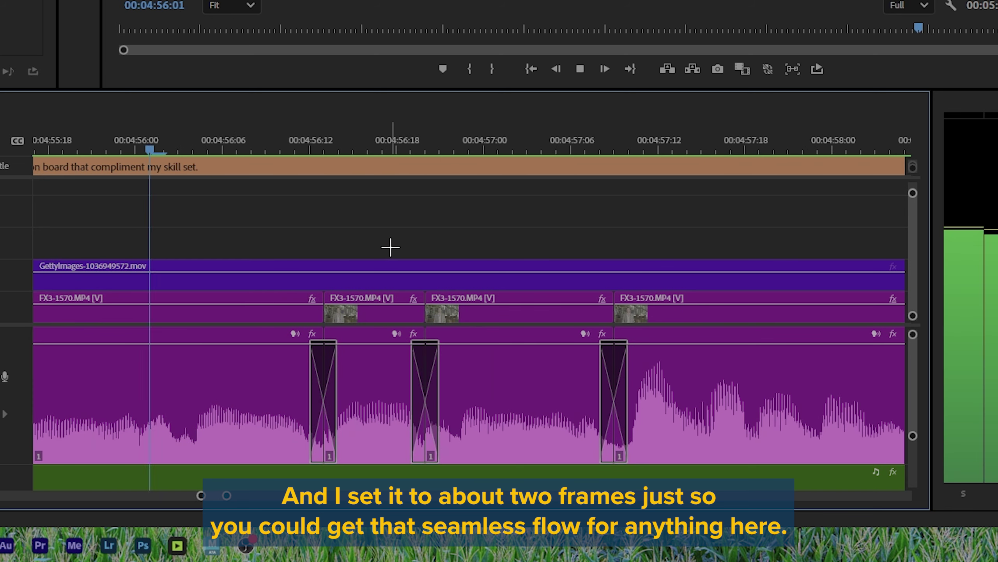
pyautogui.press('space')
pyautogui.press('d')
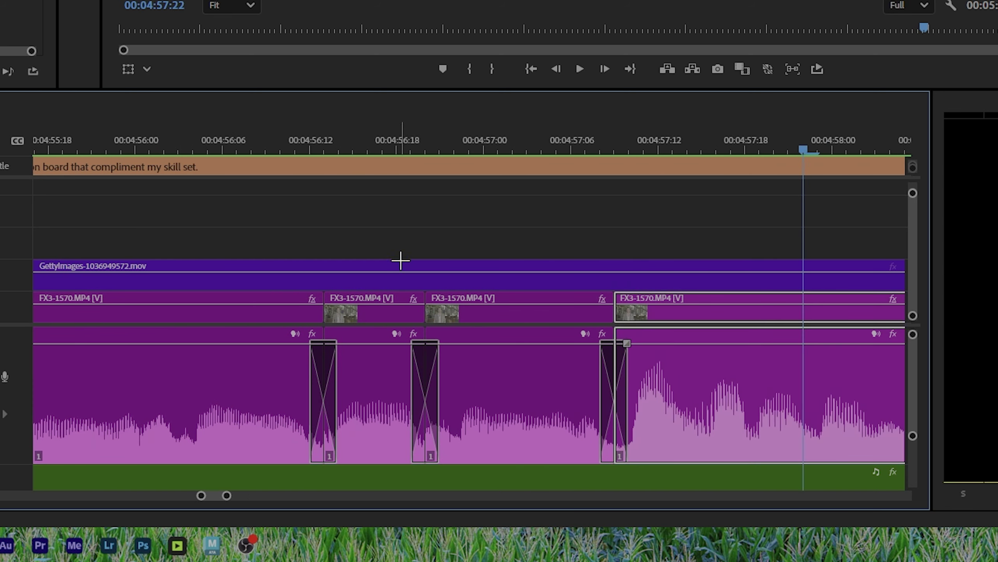
# Step: Play the interview on from 00:04:57:22 into the "This opportunity has stretched me" caption
pyautogui.moveTo(226, 497); pyautogui.dragTo(349, 498)
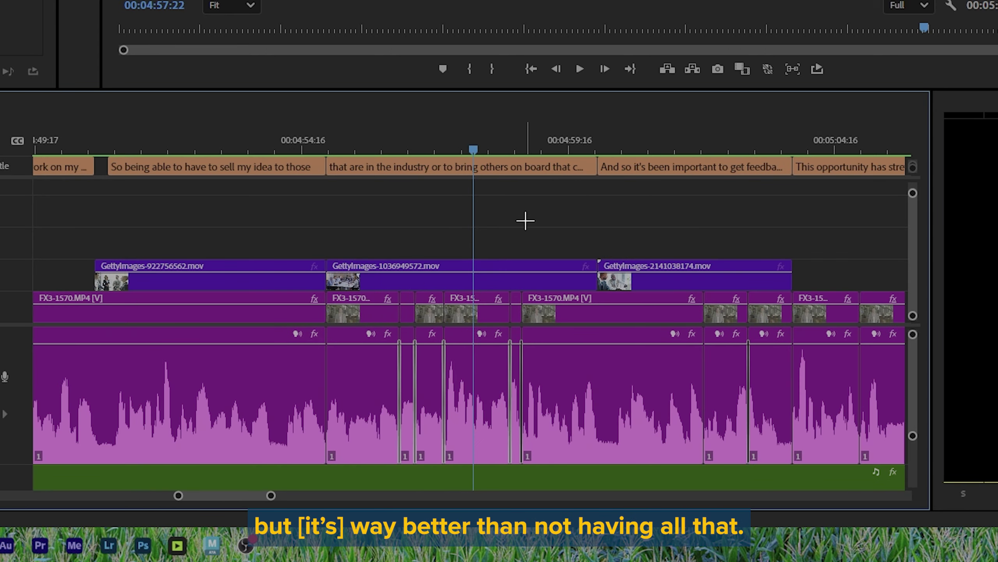
pyautogui.press('space')
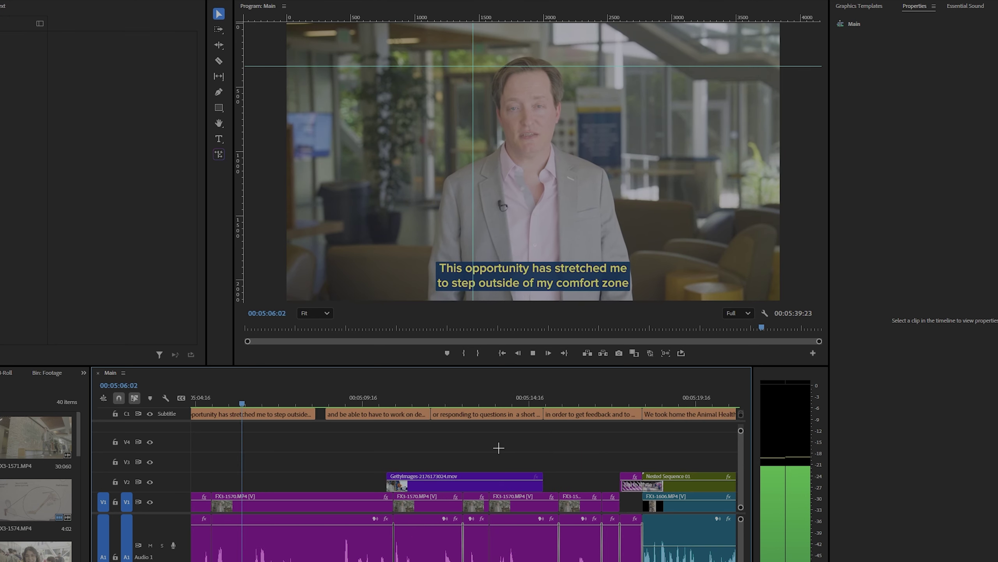
pyautogui.press('space')
pyautogui.press('d')
pyautogui.scroll(4, 496, 387)
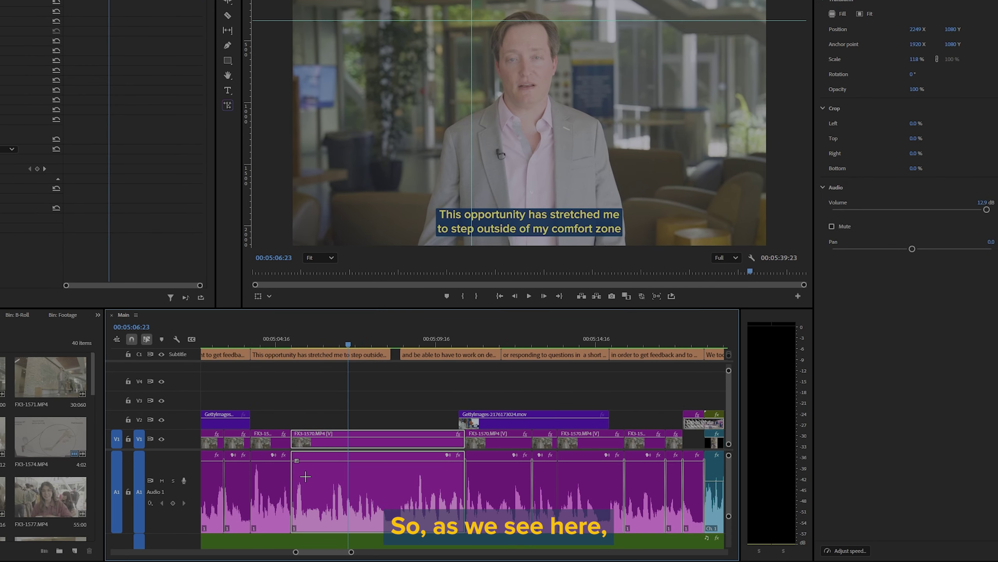
# Step: Compare the frames around the FX3-1570.MP4 cut at 00:05:05:03 and play across that cut
pyautogui.click(370, 344)
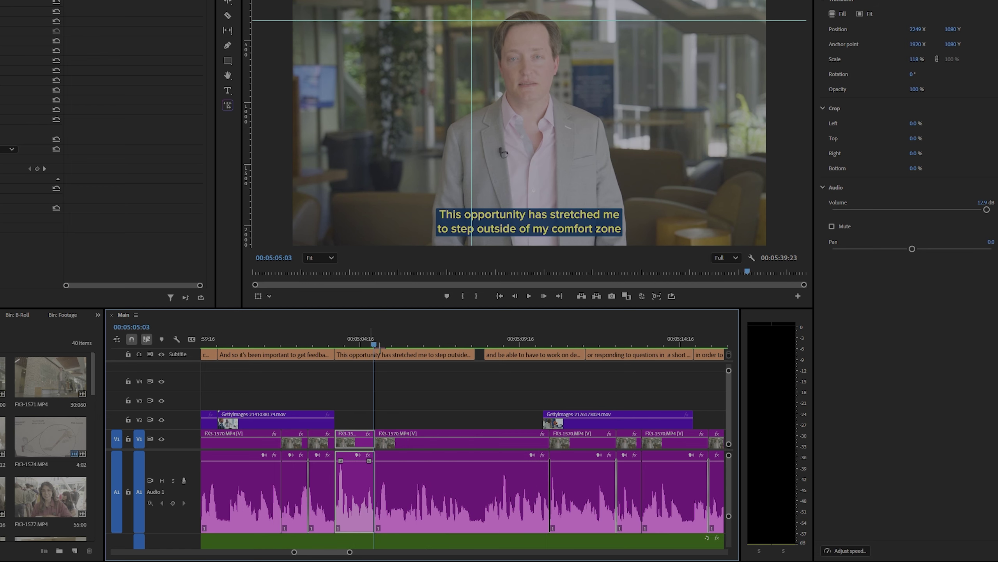
pyautogui.press('Right')
pyautogui.press('Left')
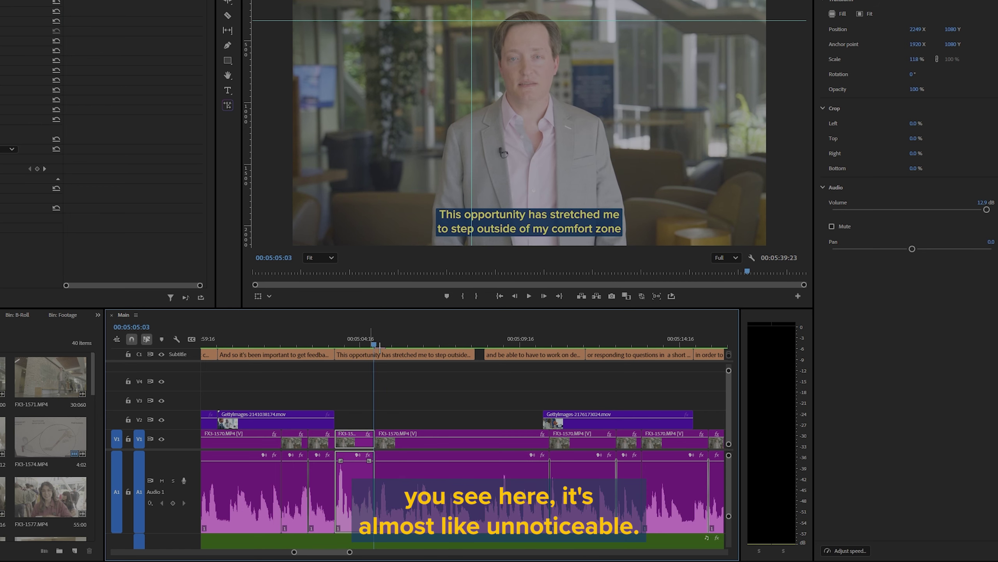
pyautogui.hotkey('shift', 'k')
pyautogui.click(387, 402)
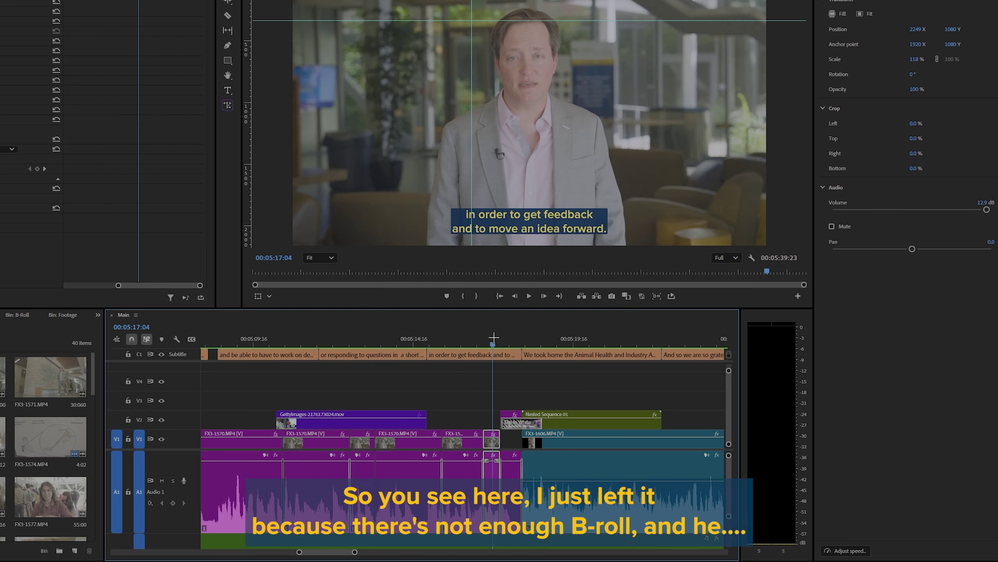
# Step: Scrub the uncovered cuts following GettyImages-2176173024.mov and open the FX3-1570.MP4 clip there as source footage
pyautogui.moveTo(493, 346); pyautogui.dragTo(413, 361)
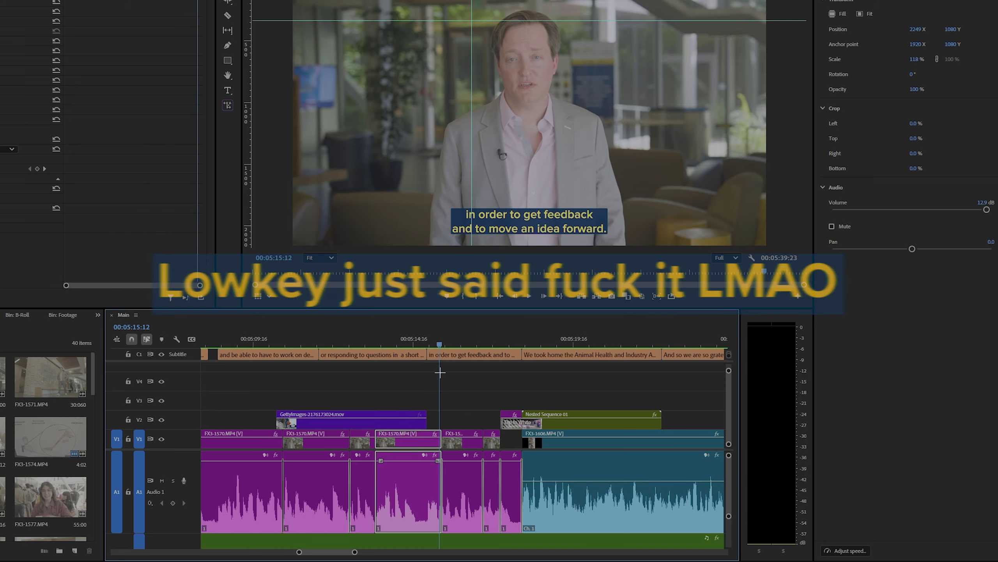
pyautogui.doubleClick(390, 441)
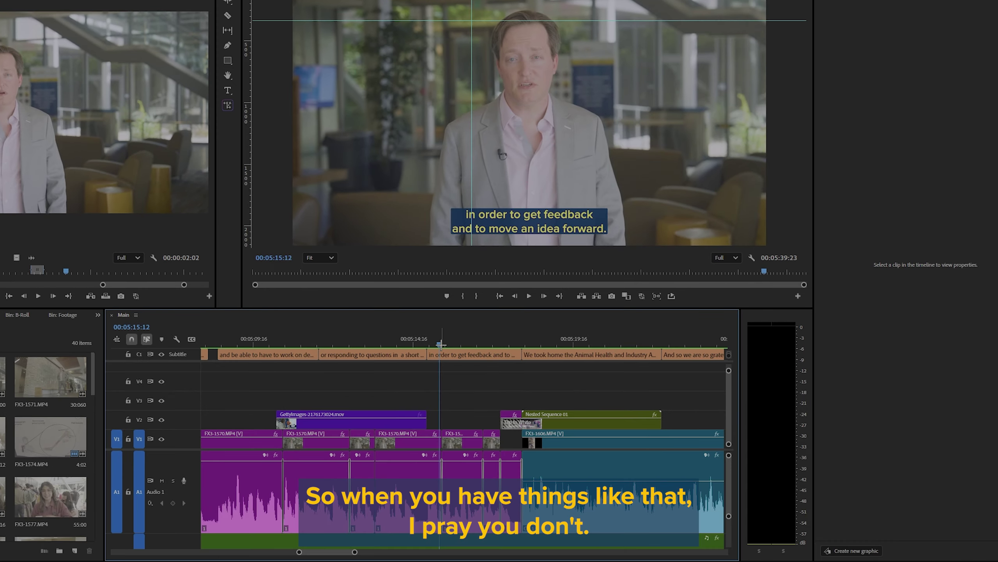
pyautogui.moveTo(439, 345); pyautogui.dragTo(428, 345)
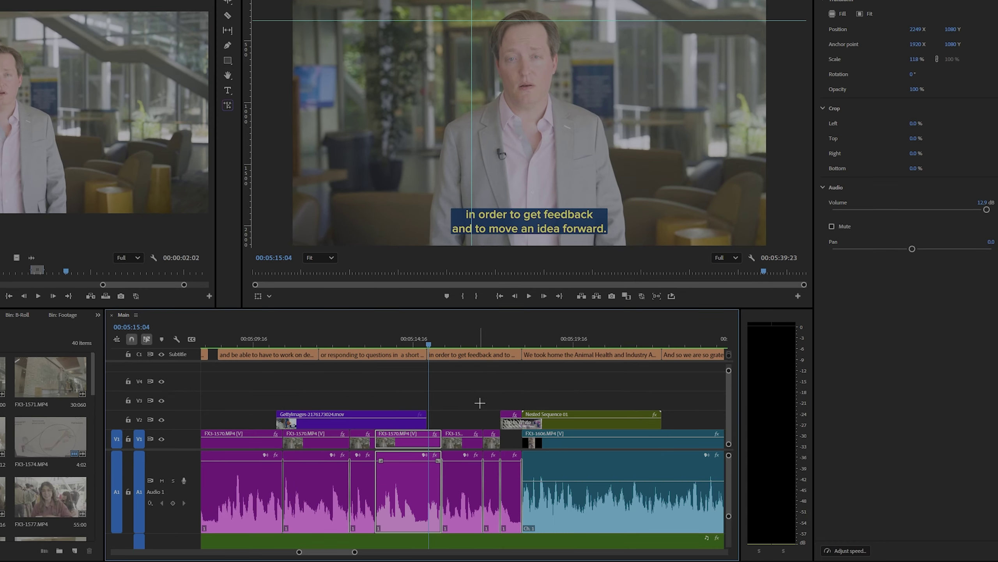
# Step: Play from the end of the GettyImages-2176173024.mov B-roll into Nested Sequence 01
pyautogui.press('space')
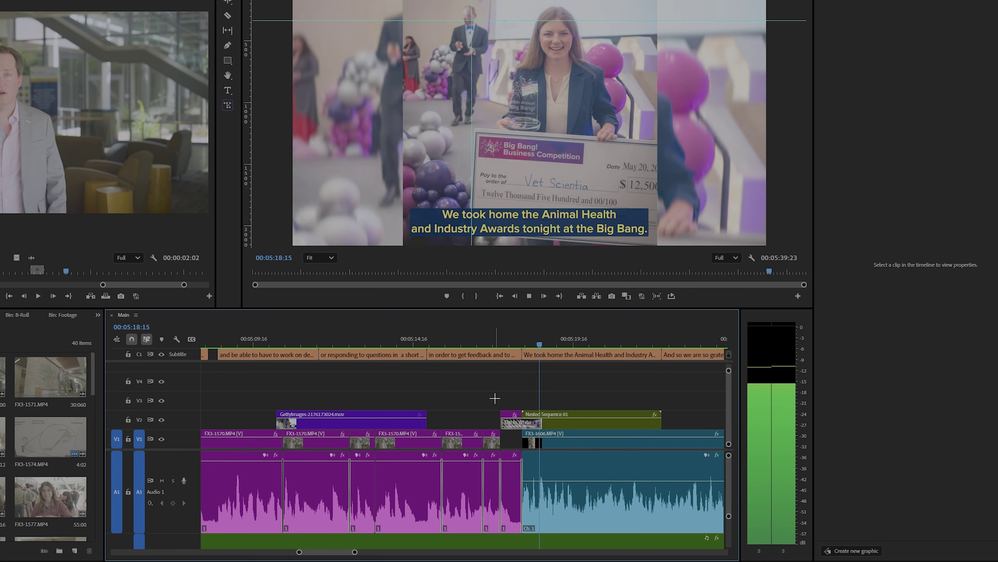
pyautogui.click(656, 400)
pyautogui.press('space')
pyautogui.click(521, 428)
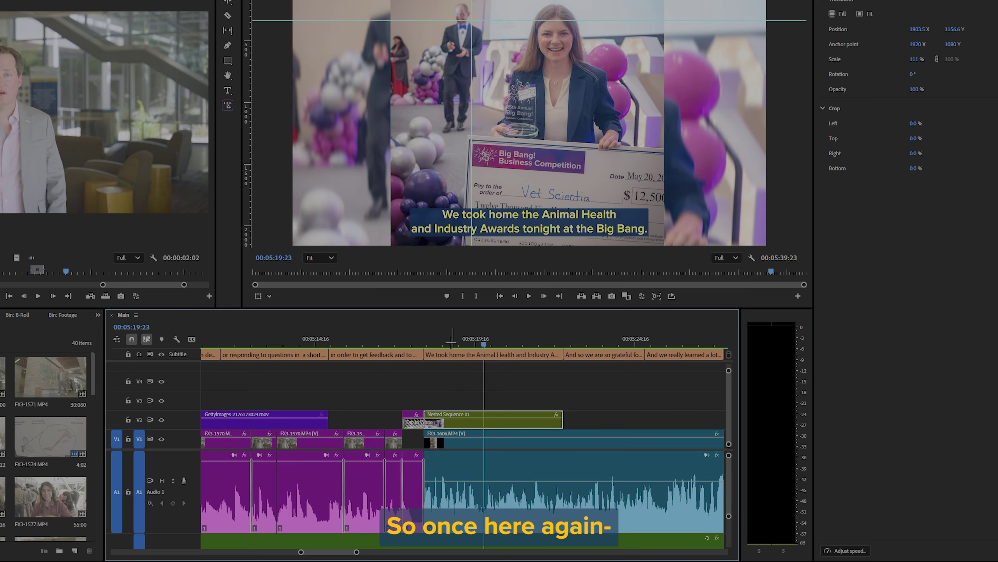
# Step: Open Nested Sequence 01 and scrub through its two stacked 25th Big Bang-22.jpg layers
pyautogui.doubleClick(501, 424)
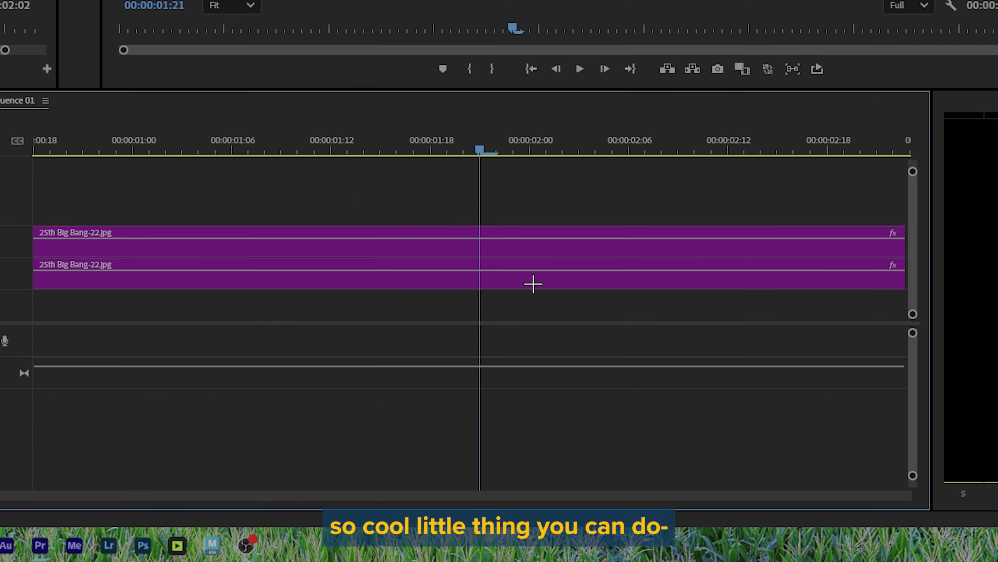
pyautogui.moveTo(519, 160); pyautogui.dragTo(531, 245)
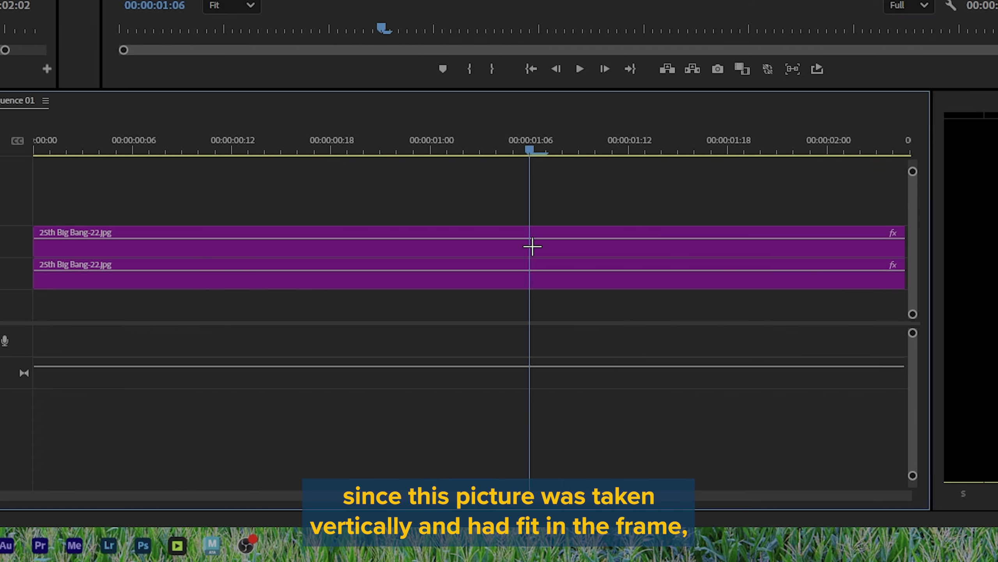
pyautogui.moveTo(2, 494); pyautogui.dragTo(236, 523)
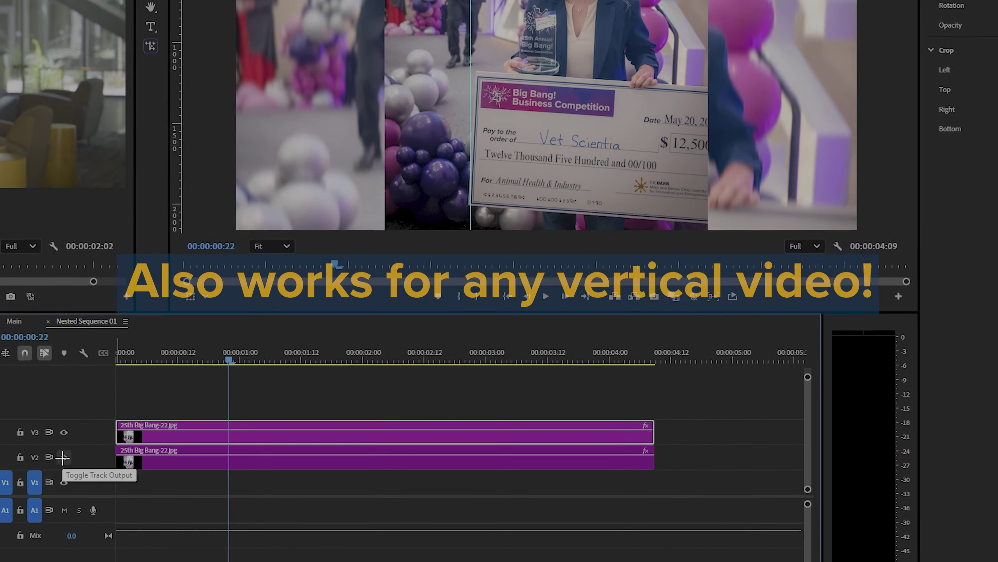
# Step: Select the lower 25th Big Bang-22.jpg layer, then hide and show track V2 to compare the blurred background fill
pyautogui.click(32, 397)
pyautogui.click(74, 477)
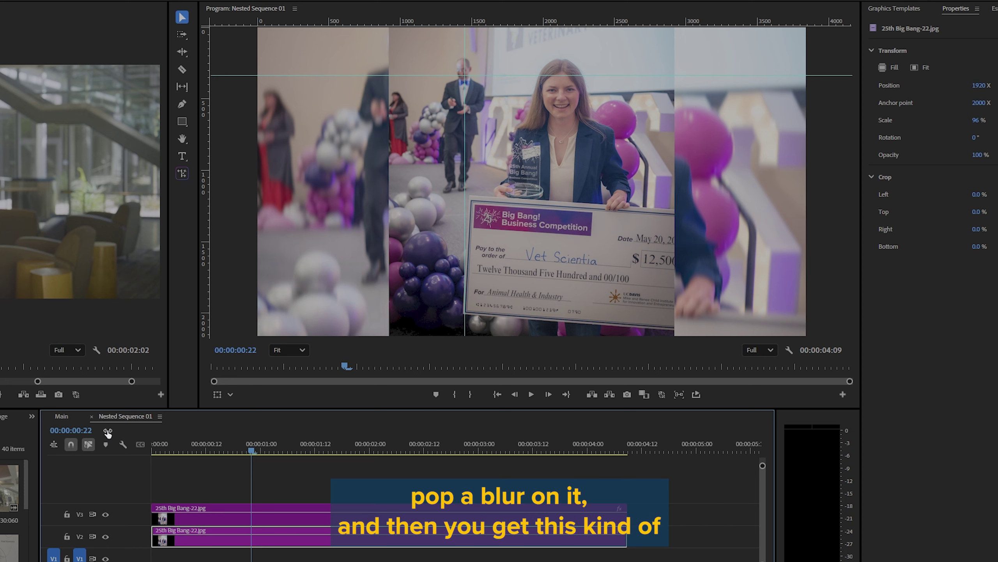
pyautogui.click(107, 537)
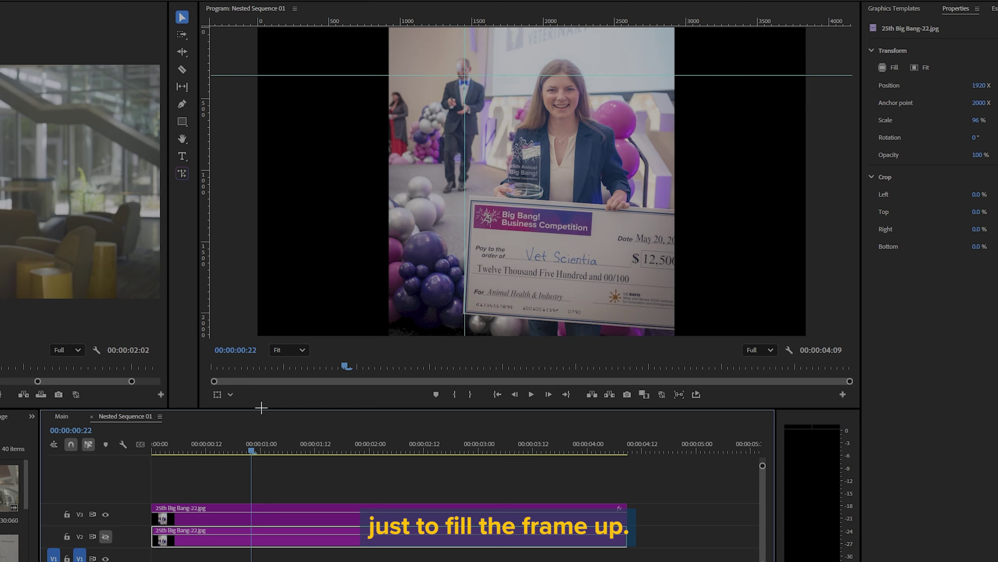
pyautogui.click(105, 535)
# Step: Return to the Main sequence, jump to Nested Sequence 01's first position keyframe, and play its punch-in
pyautogui.click(61, 416)
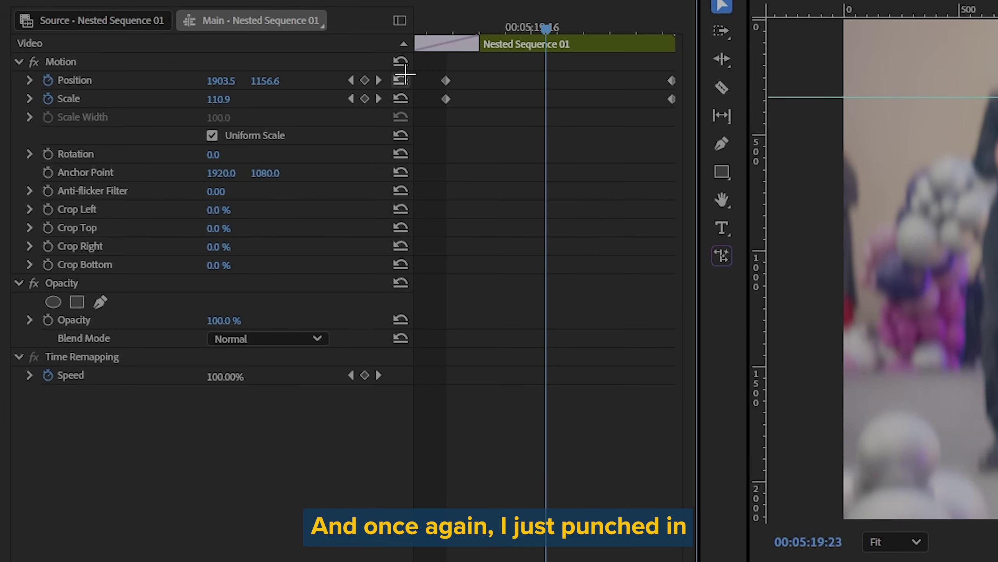
pyautogui.click(351, 81)
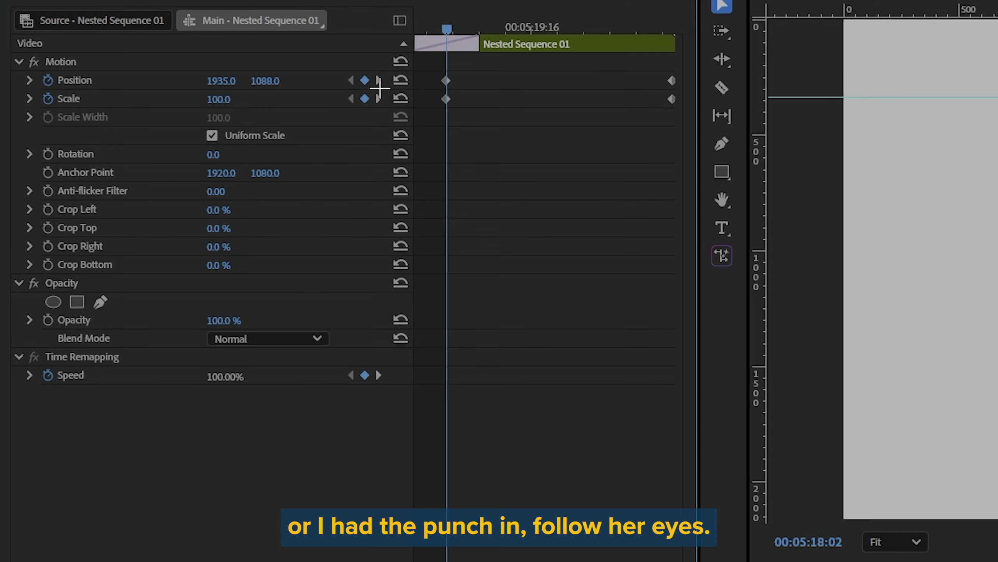
pyautogui.press('space')
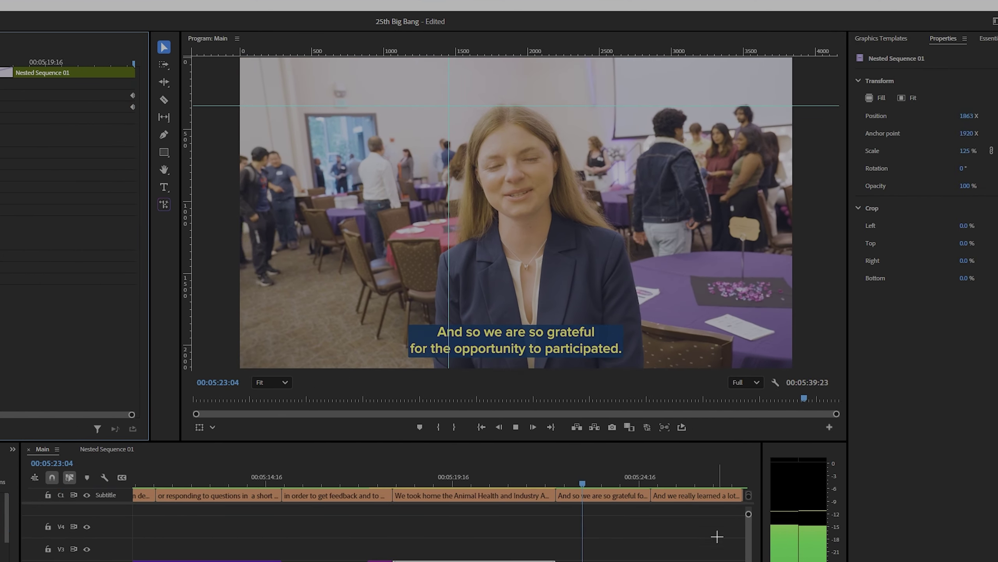
# Step: Play the closing interview through the insightful feedback caption into the "So we really appreciate it" caption
pyautogui.click(717, 536)
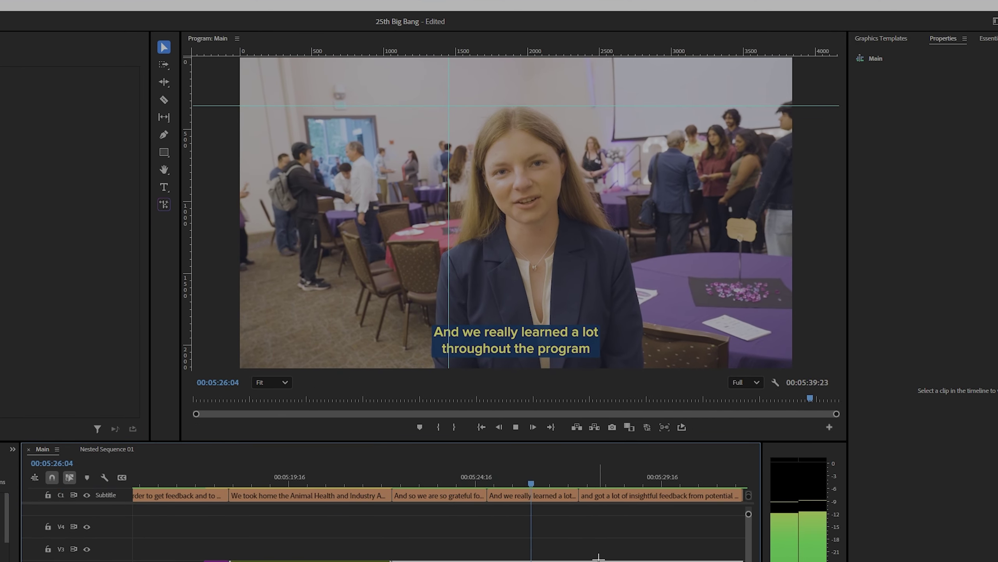
pyautogui.press('-')
pyautogui.press('-')
pyautogui.press('-')
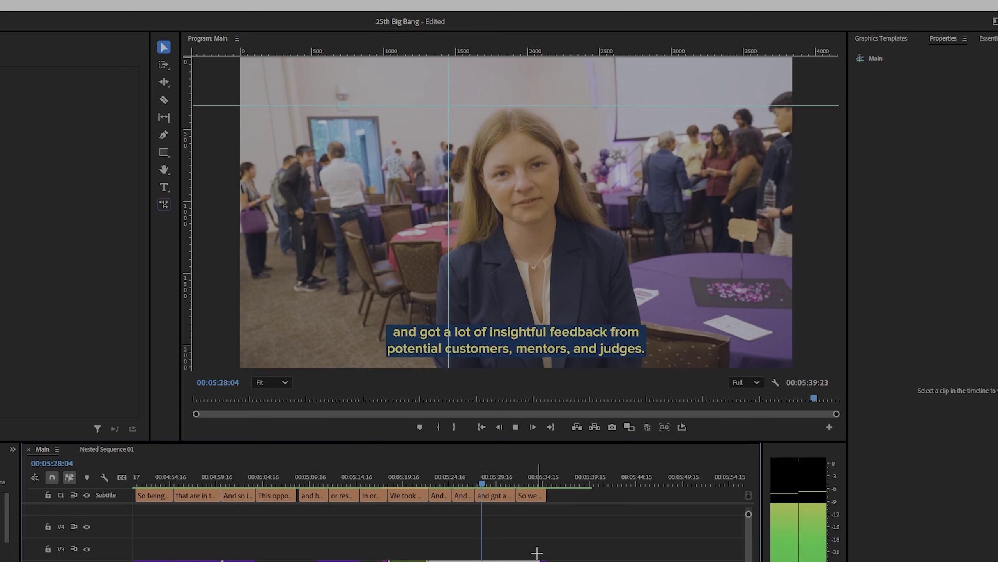
pyautogui.press('-')
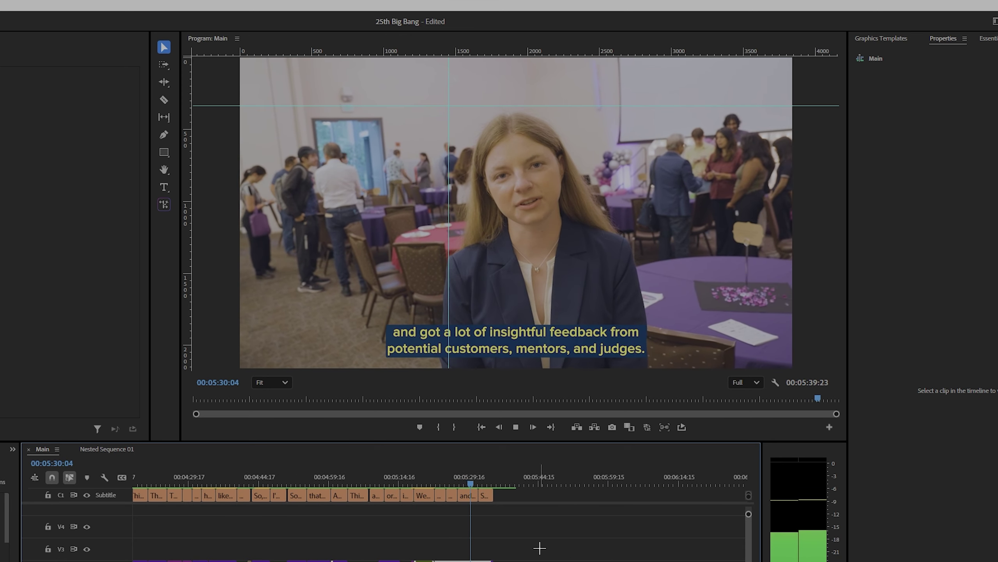
pyautogui.press('=')
pyautogui.press('=')
pyautogui.press('=')
pyautogui.press('=')
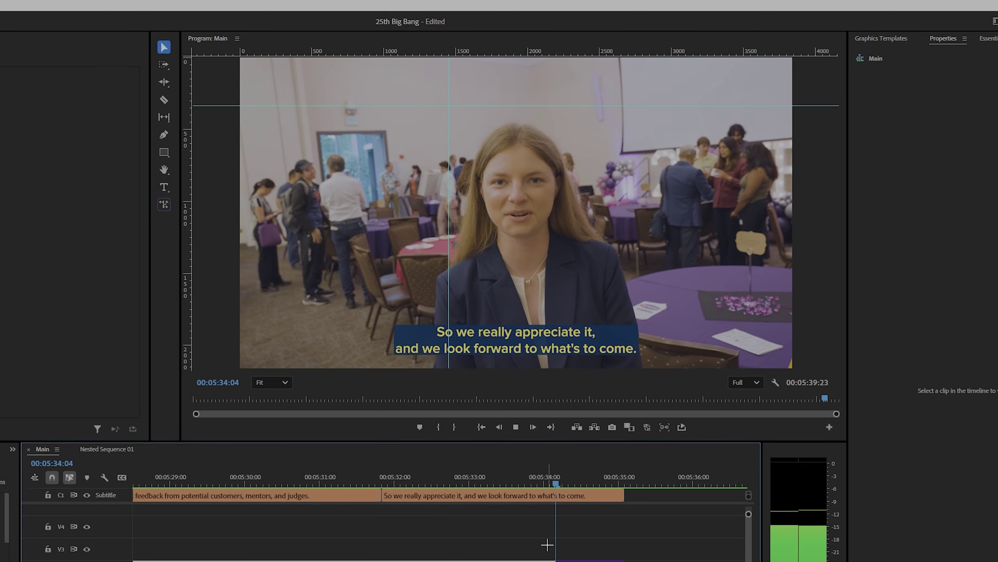
# Step: Play into the UCD_Outro_URL_v2.mov outro, and scrub its transition overlapping the end of the closing interview
pyautogui.press('space')
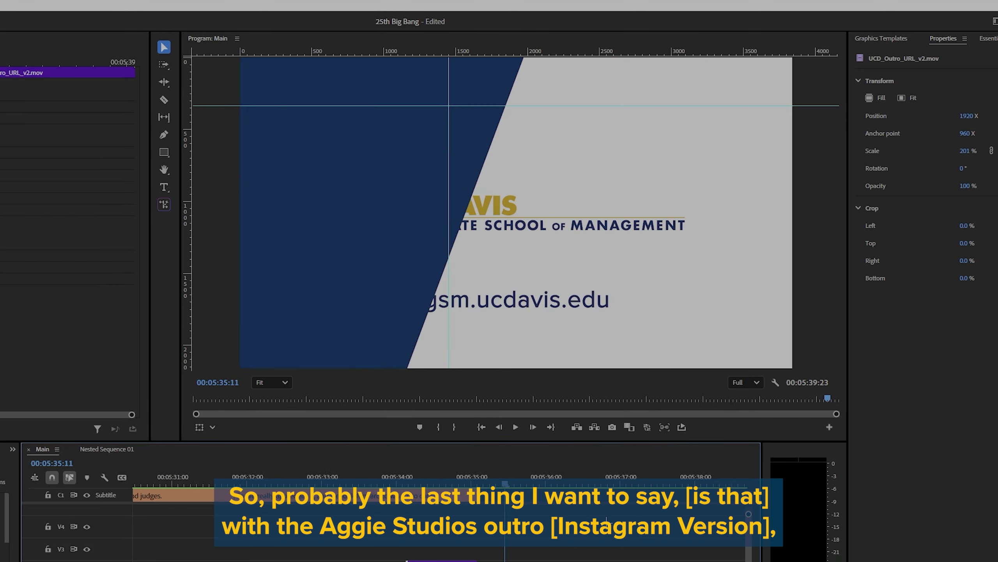
pyautogui.press('-')
pyautogui.press('-')
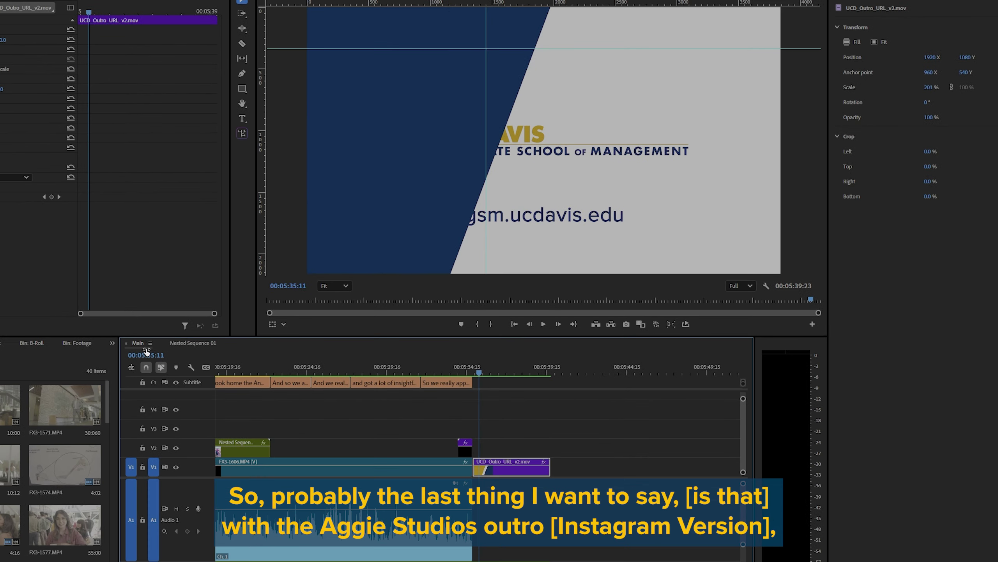
pyautogui.moveTo(480, 372); pyautogui.dragTo(461, 372)
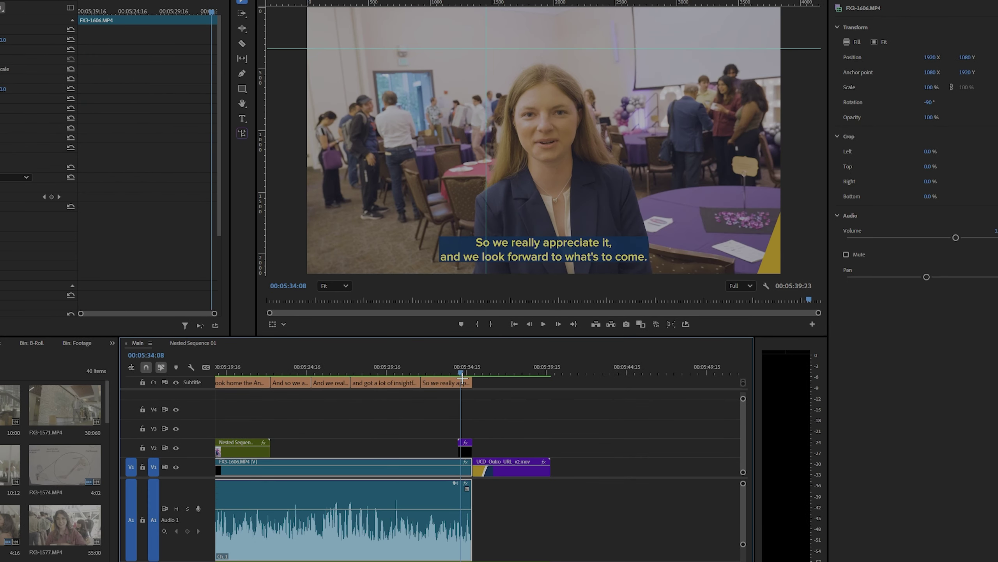
pyautogui.press('=')
pyautogui.press('=')
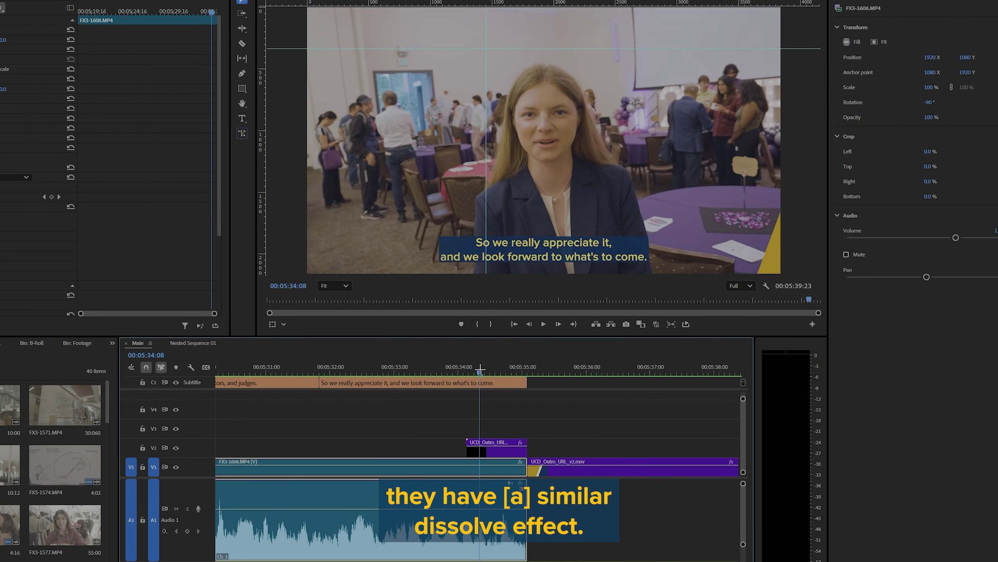
pyautogui.moveTo(480, 369); pyautogui.dragTo(523, 400)
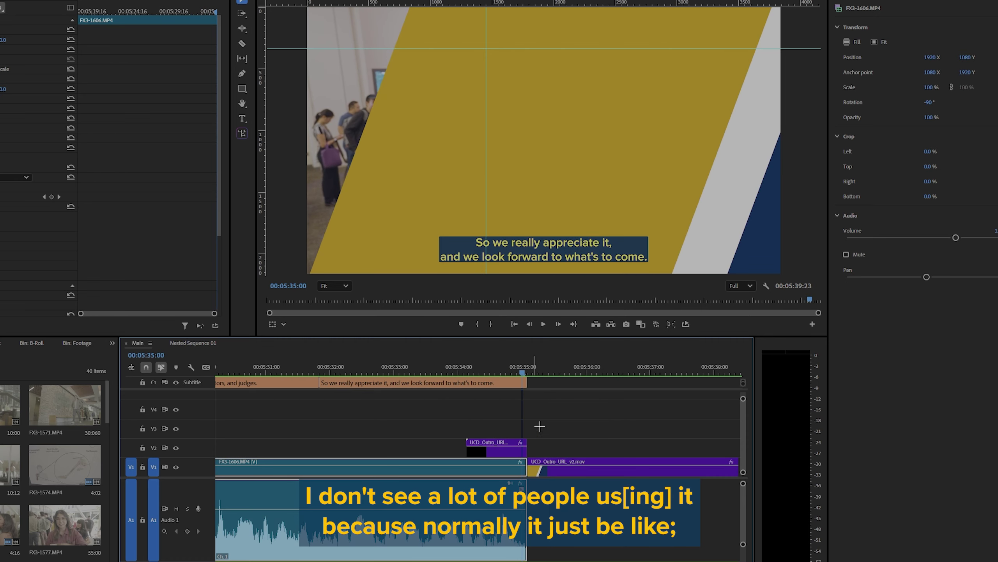
# Step: Try shifting both outro clips to start after the closing interview ends, and play back the transition over black
pyautogui.moveTo(519, 451); pyautogui.dragTo(662, 475)
pyautogui.click(612, 432)
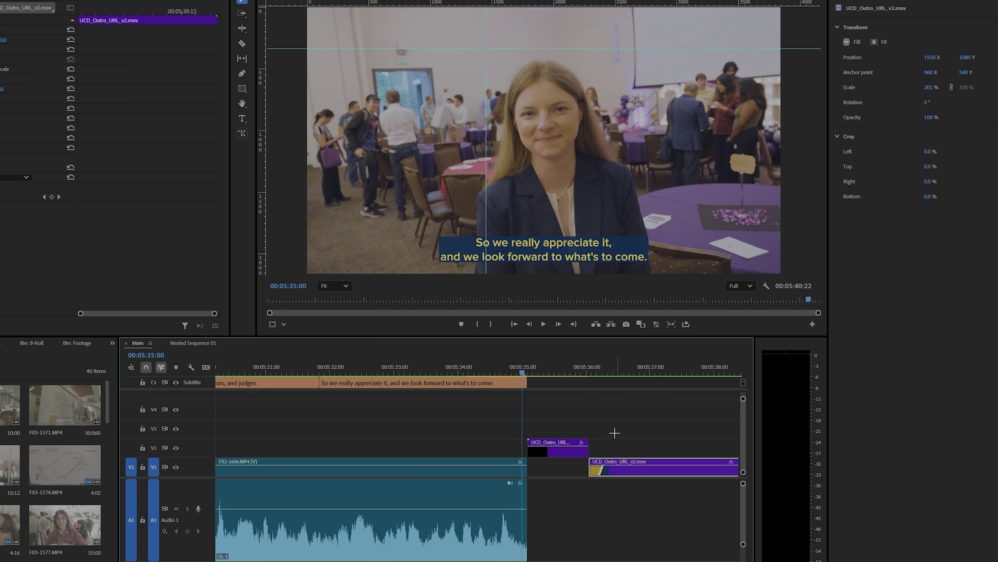
pyautogui.press('space')
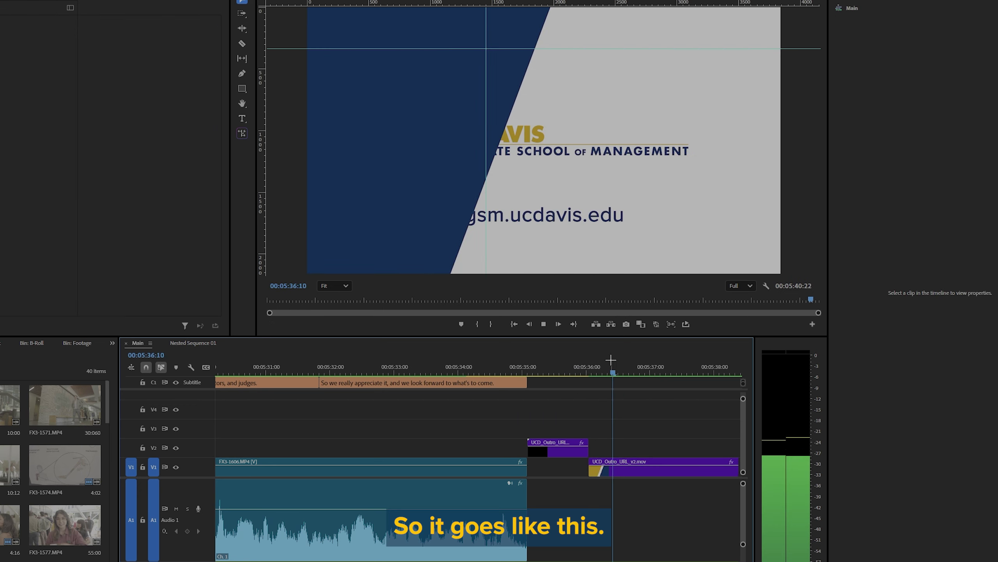
pyautogui.moveTo(580, 372); pyautogui.dragTo(556, 373)
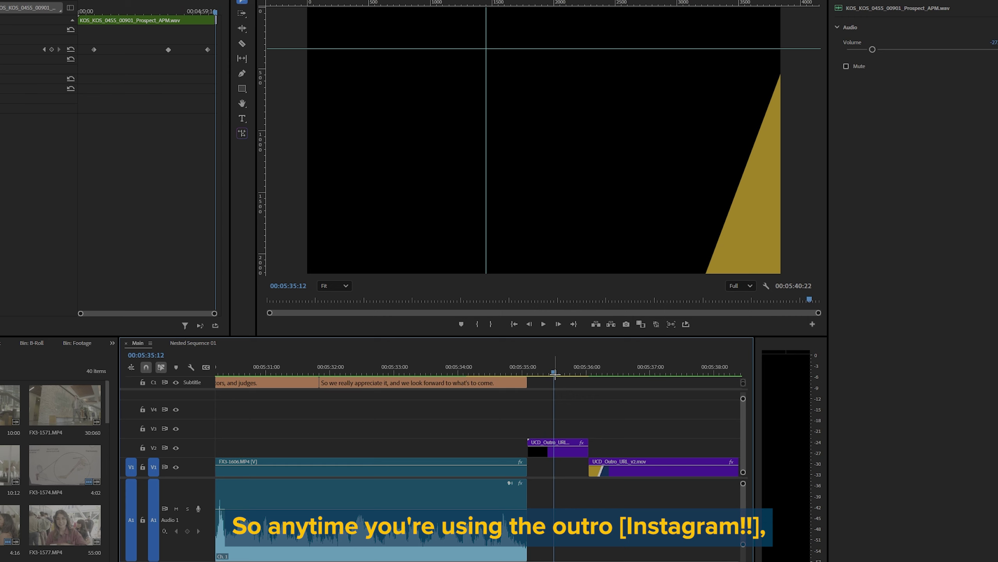
# Step: Undo the outro shift, review the transition overlapping the interview, and play the outro through to the end of the sequence
pyautogui.moveTo(553, 370); pyautogui.dragTo(524, 387)
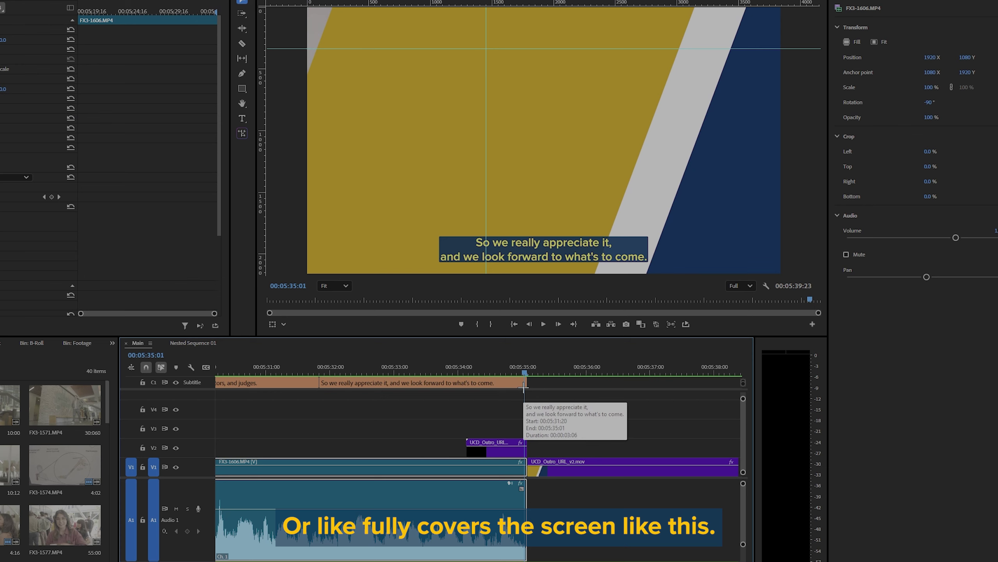
pyautogui.press('Right')
pyautogui.press('j')
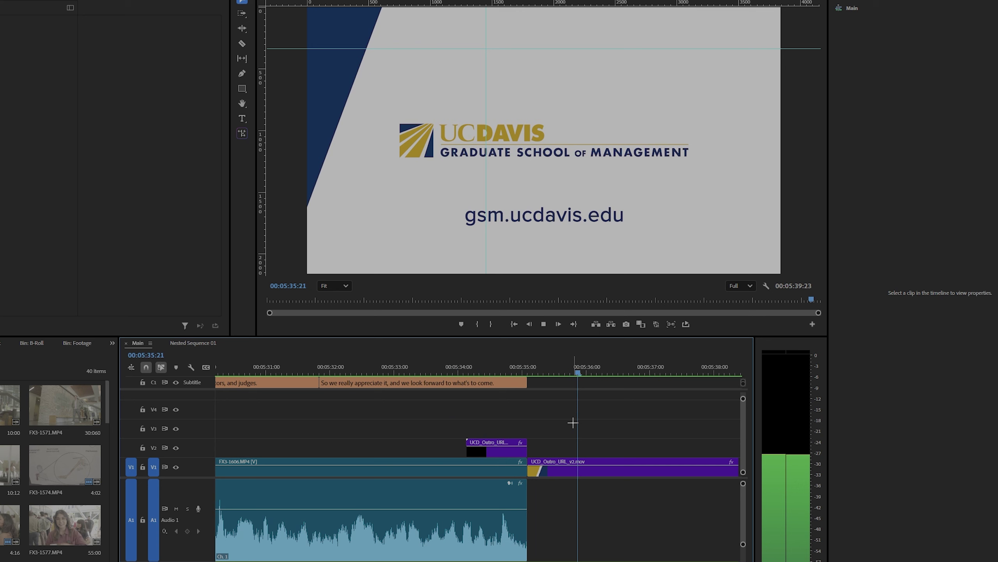
pyautogui.press('-')
pyautogui.press('-')
pyautogui.press('-')
pyautogui.press('-')
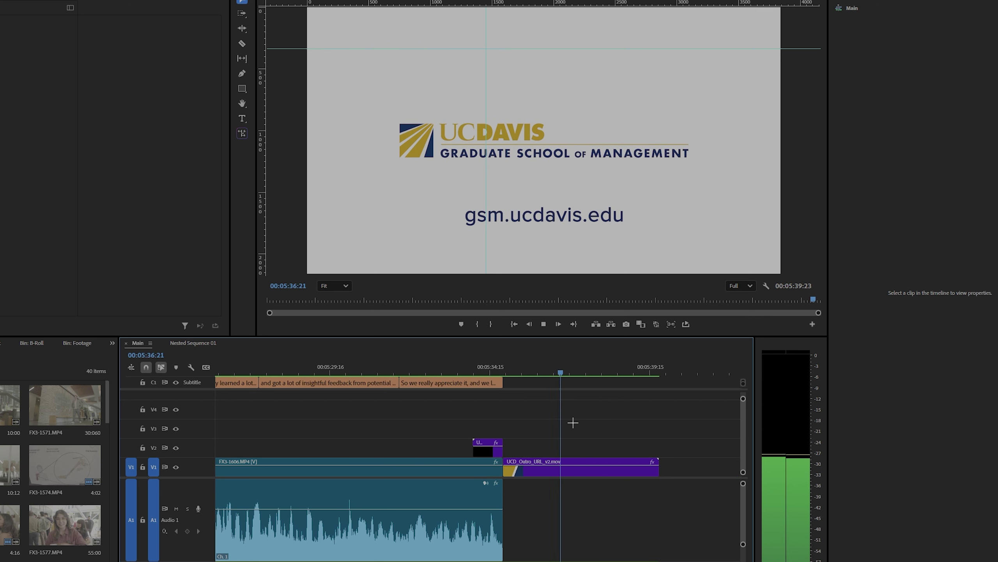
pyautogui.press('-')
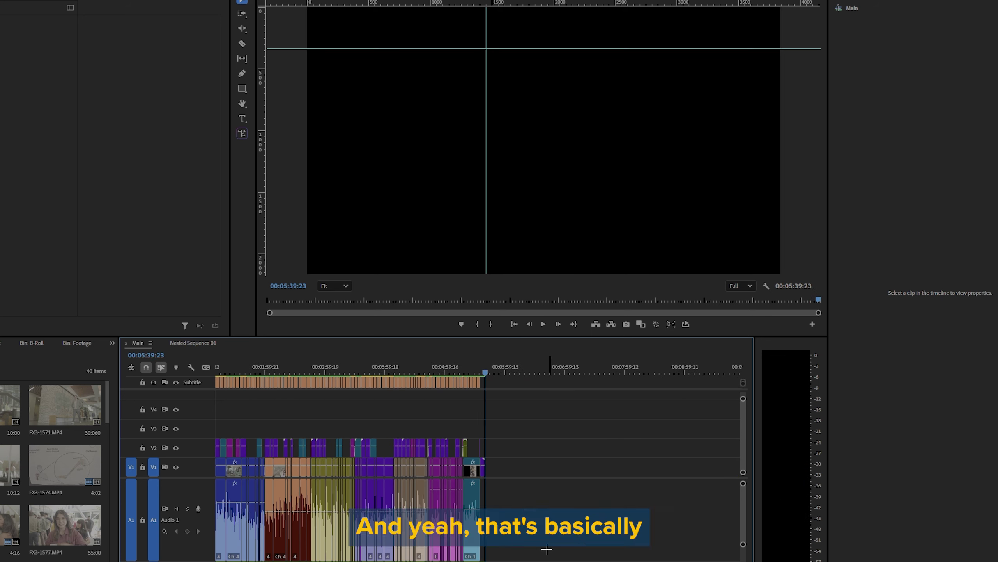
# Step: Bring the whole Main sequence into view and move the playhead to the anesthesia cases shot at 00:00:48:15
pyautogui.click(337, 167)
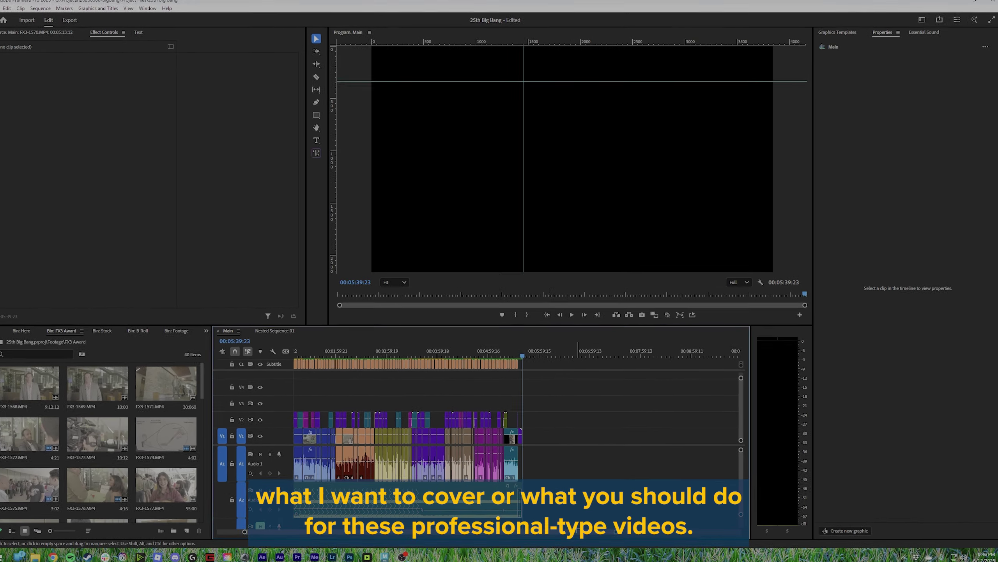
pyautogui.hscroll(-3, 472, 513)
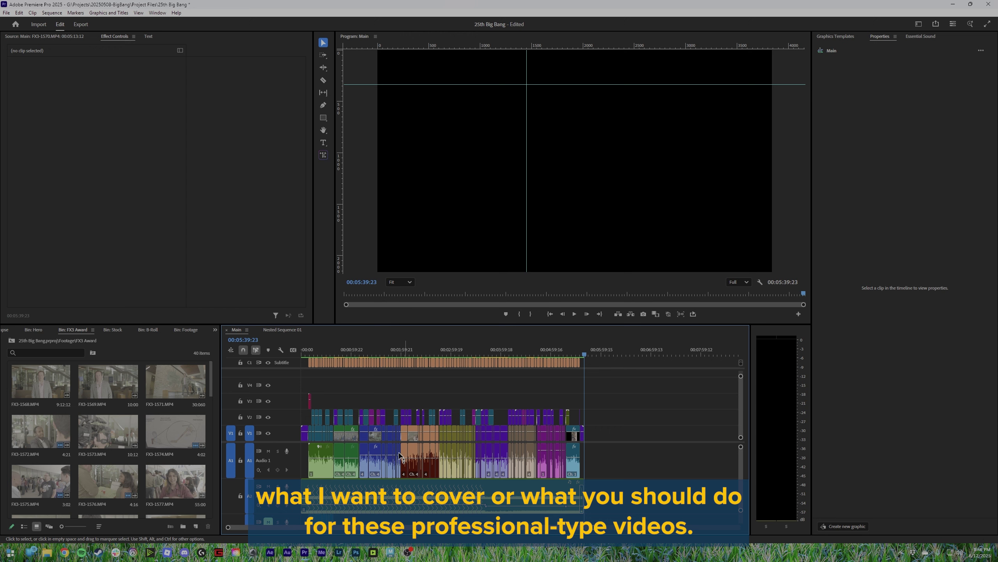
pyautogui.moveTo(321, 354); pyautogui.dragTo(342, 376)
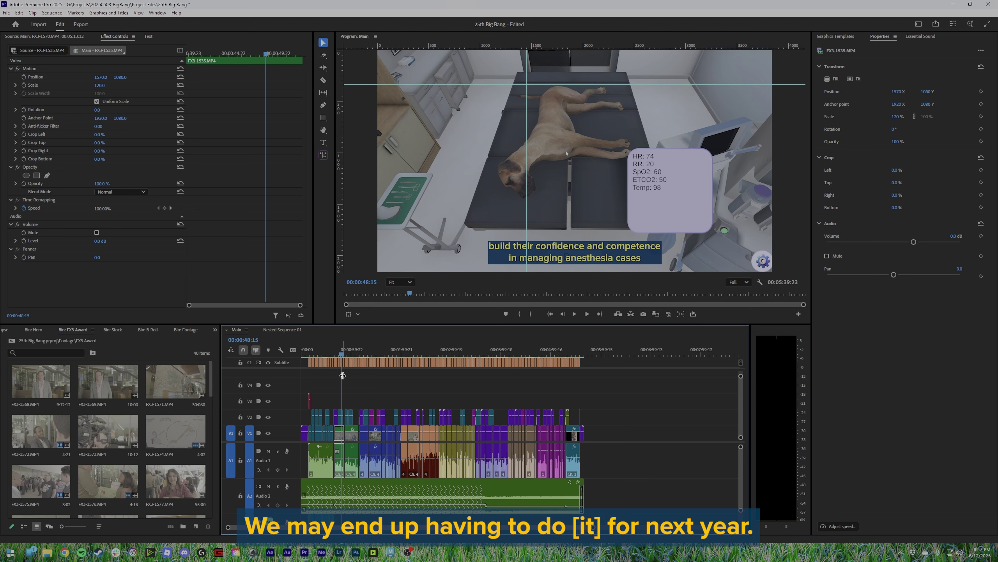
pyautogui.scroll(1, 496, 397)
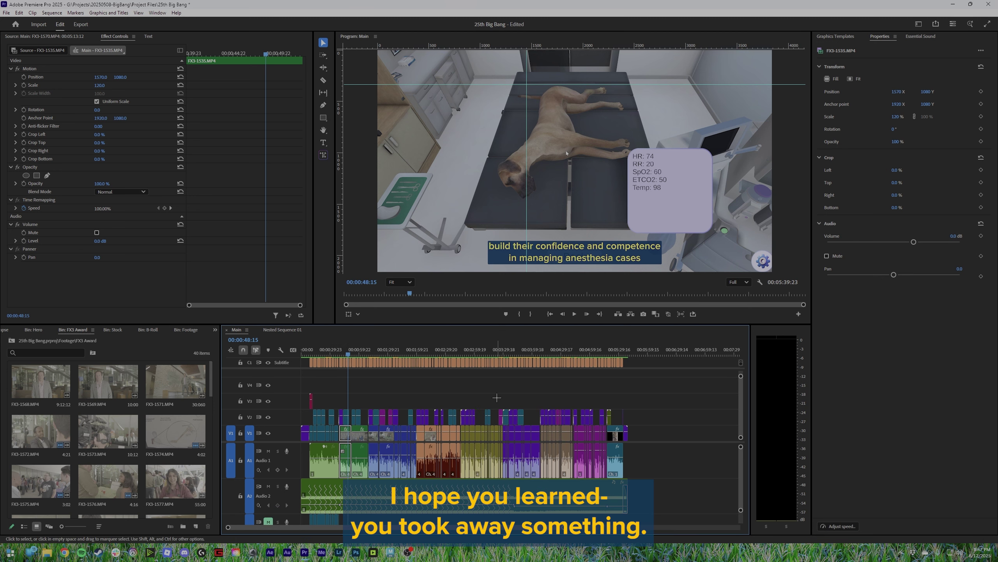